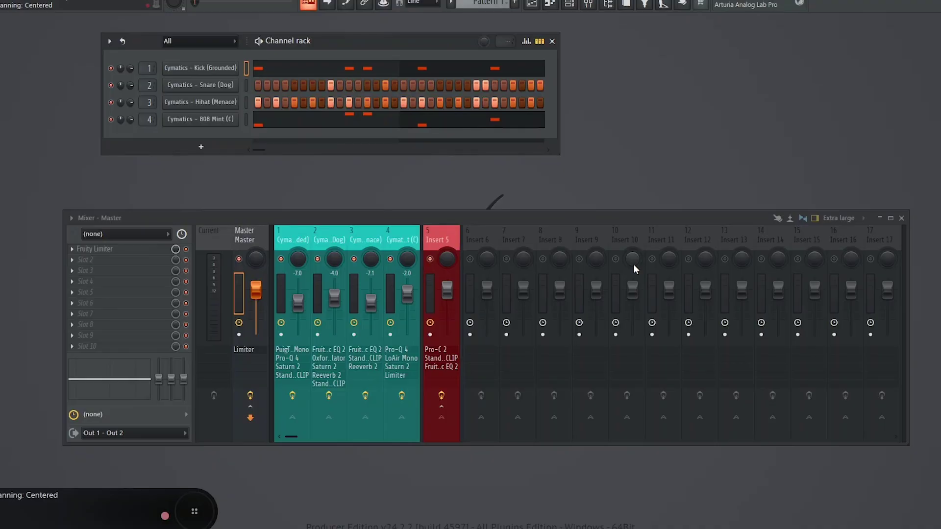
Rearrange the mixer and channel rack, and play the drum pattern with all track effects enabled.
drag(509, 219, 536, 256)
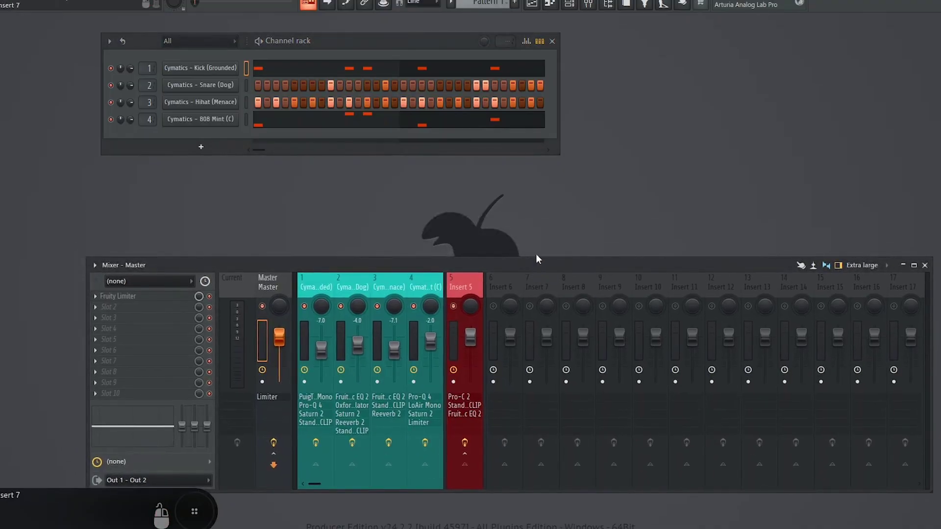
drag(375, 39, 457, 75)
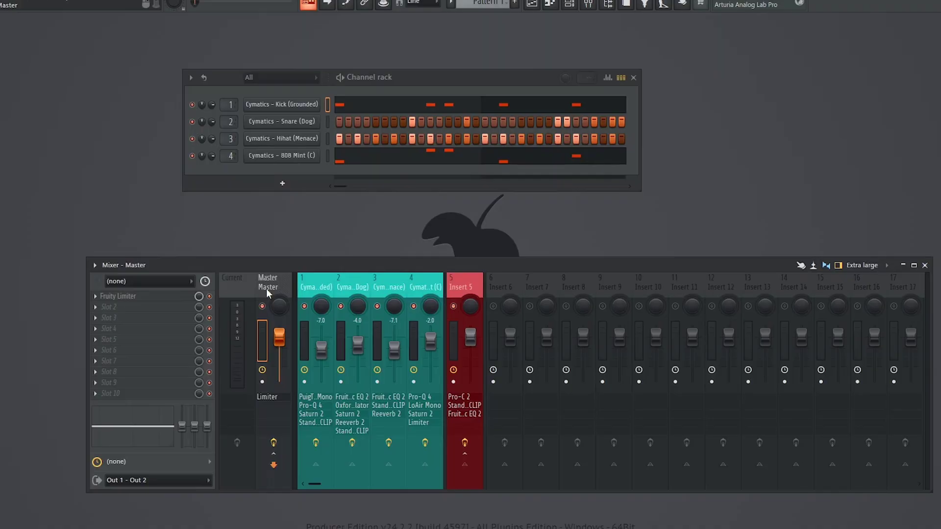
drag(362, 265, 310, 237)
key(space)
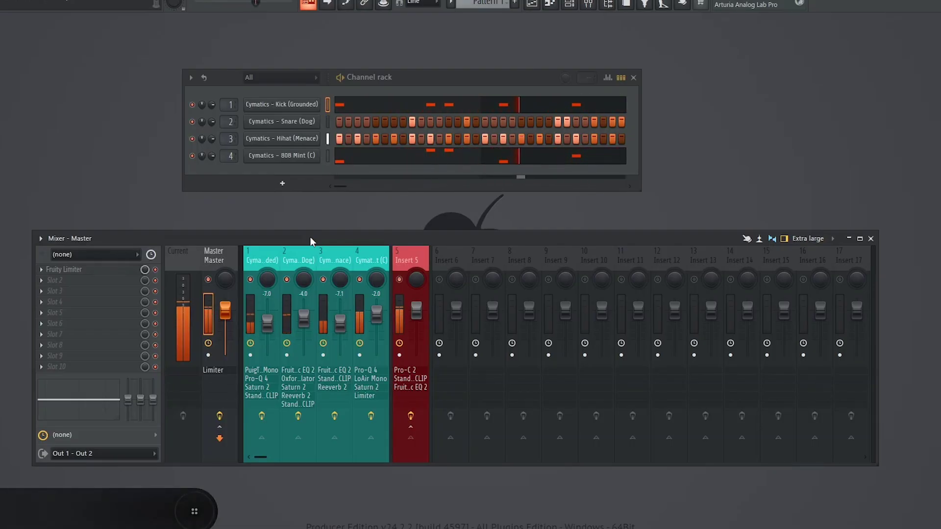
key(space)
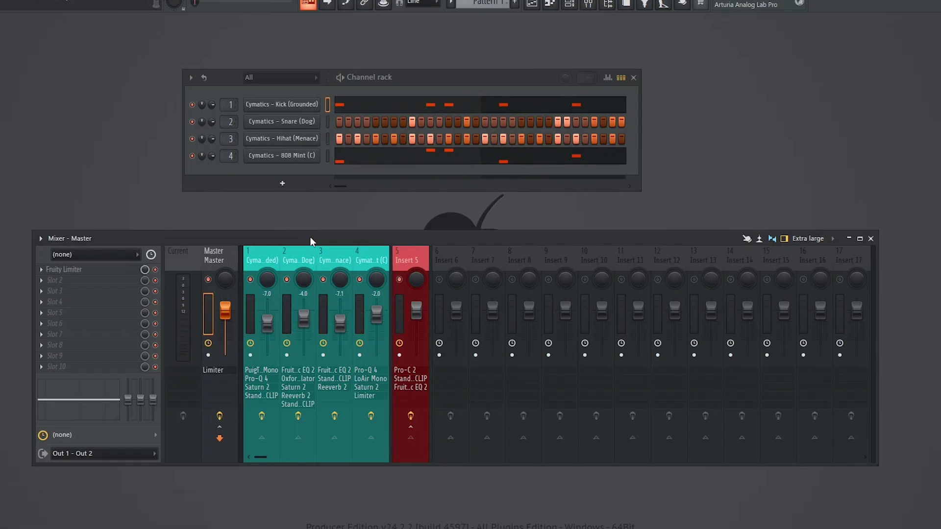
Disable the effect slots on the kick, snare, hi-hat and 808 mixer tracks and on Insert 5.
click(262, 415)
click(297, 416)
click(334, 416)
click(371, 416)
click(411, 416)
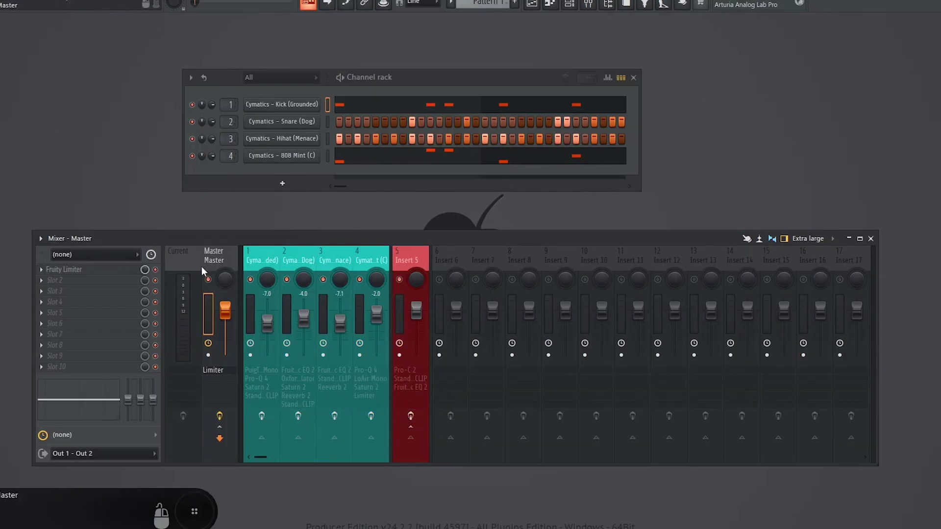
Play the drum pattern with the track effects bypassed.
drag(311, 238, 336, 259)
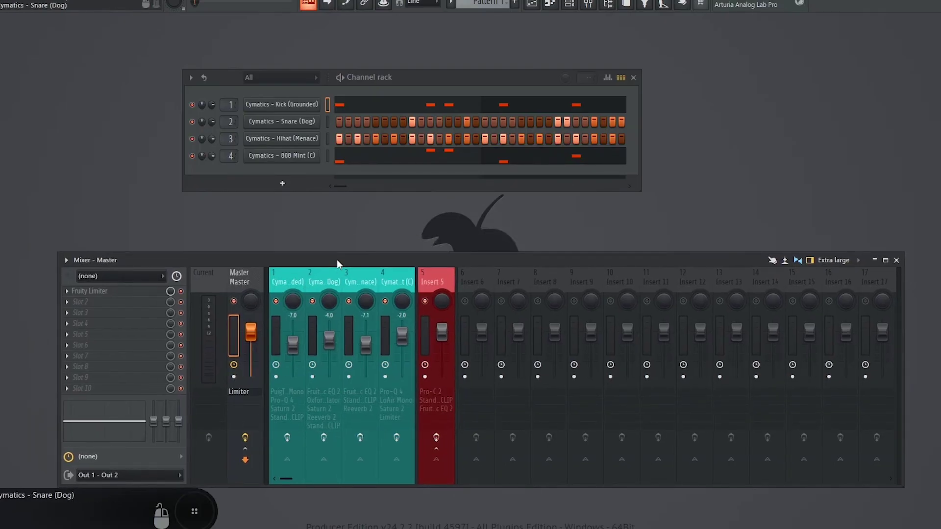
key(space)
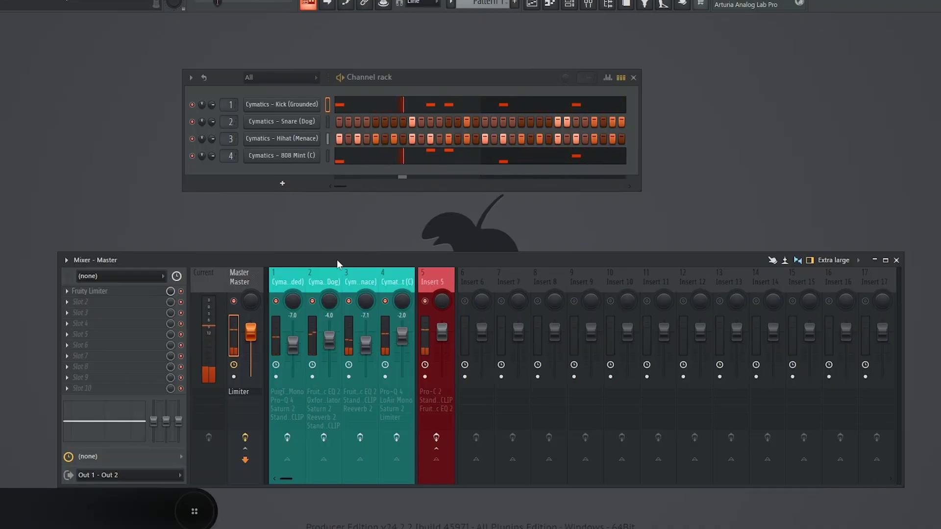
key(space)
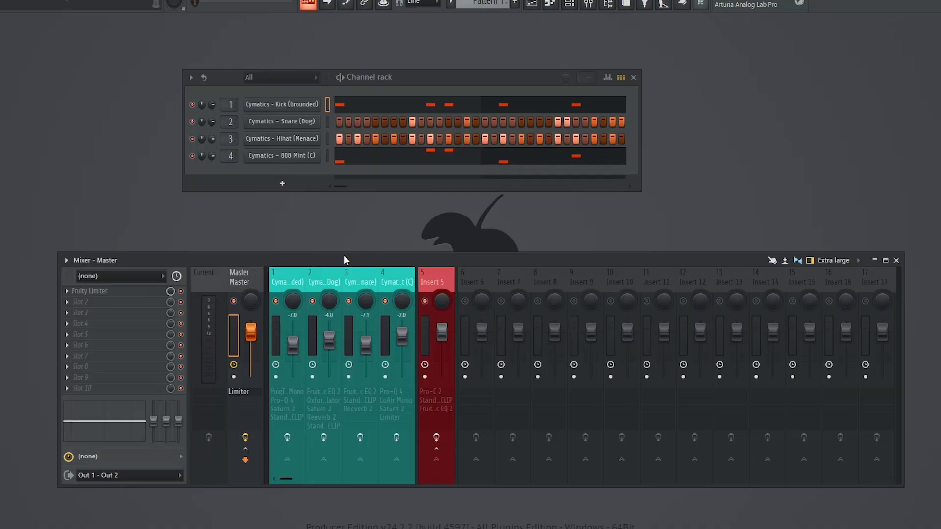
Make the mixer window narrower and taller, and select Insert 5 to show its effect chain.
drag(58, 252, 227, 249)
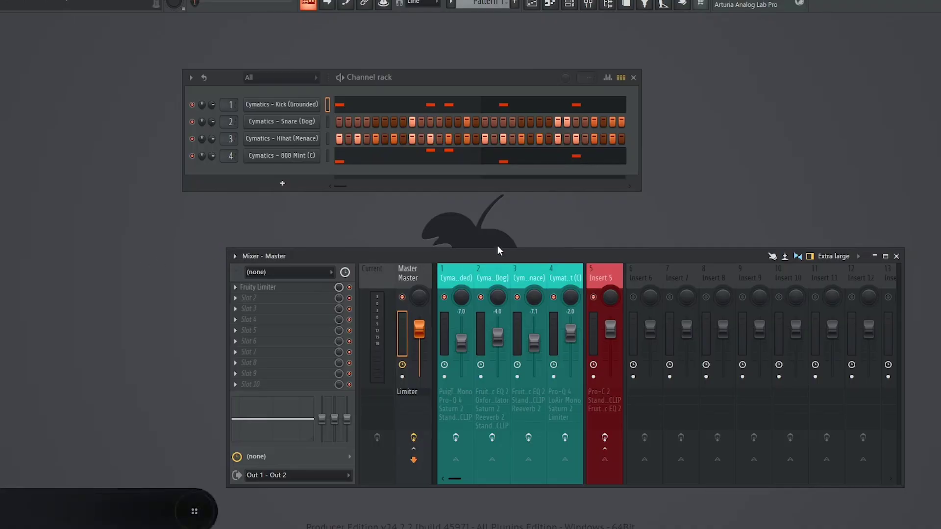
drag(486, 249, 488, 175)
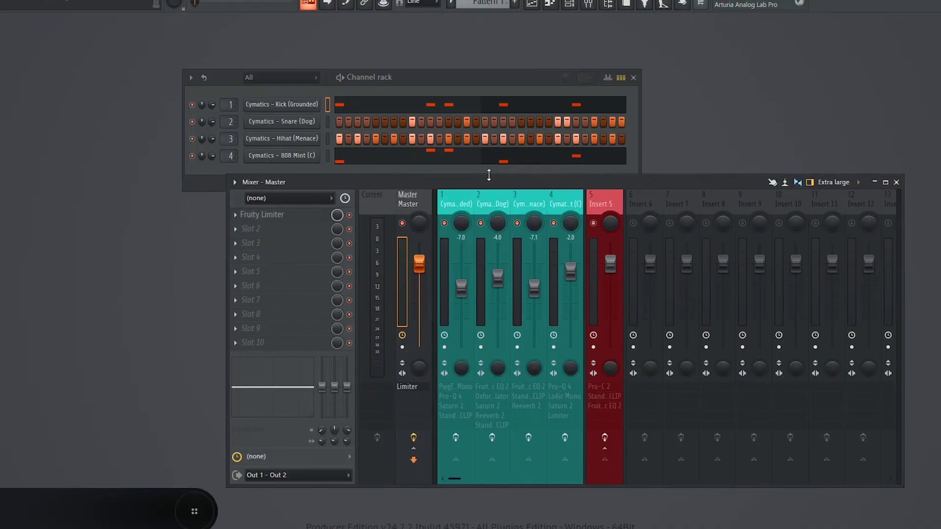
click(602, 197)
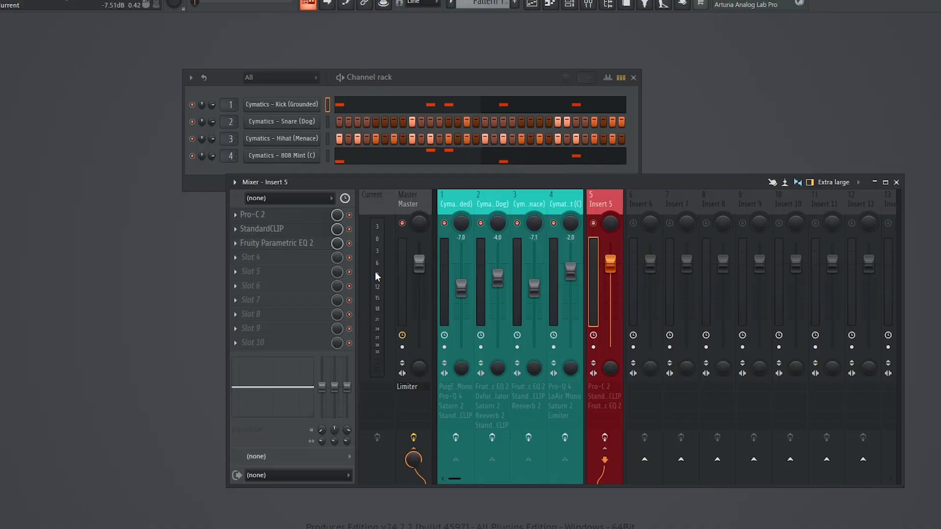
Solo the kick's mixer track and play it with its effects enabled and with them bypassed.
click(452, 207)
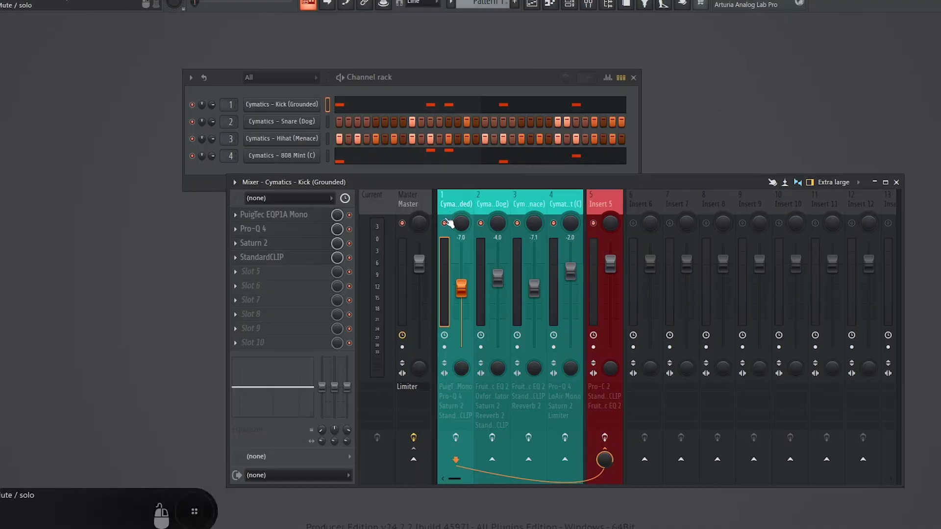
click(452, 207)
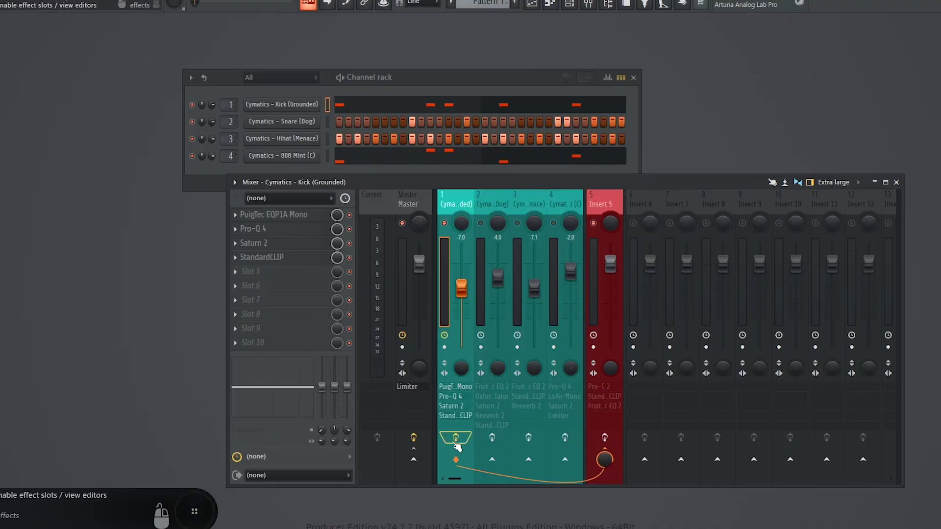
key(space)
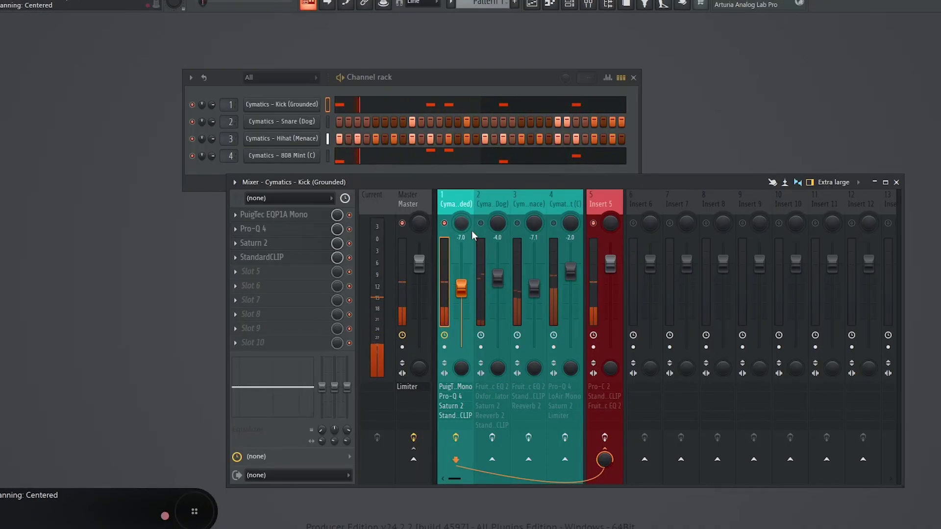
key(space)
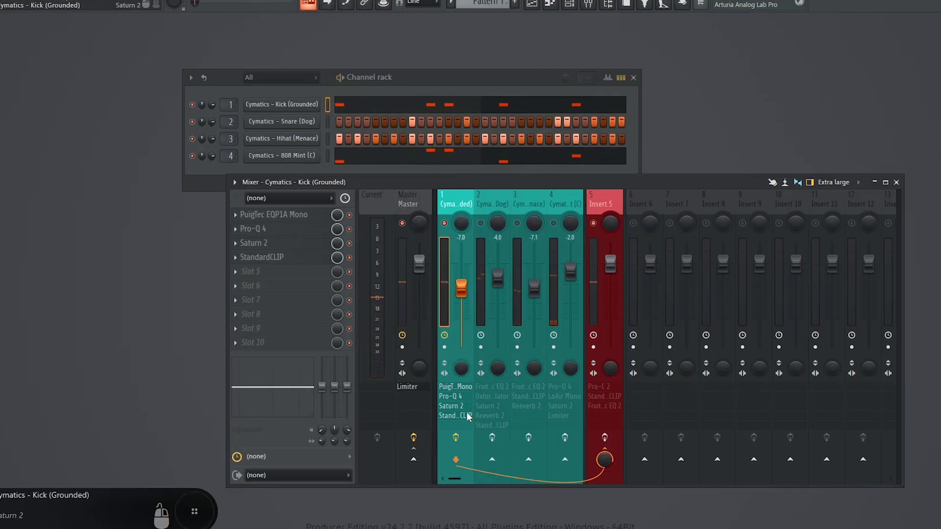
key(space)
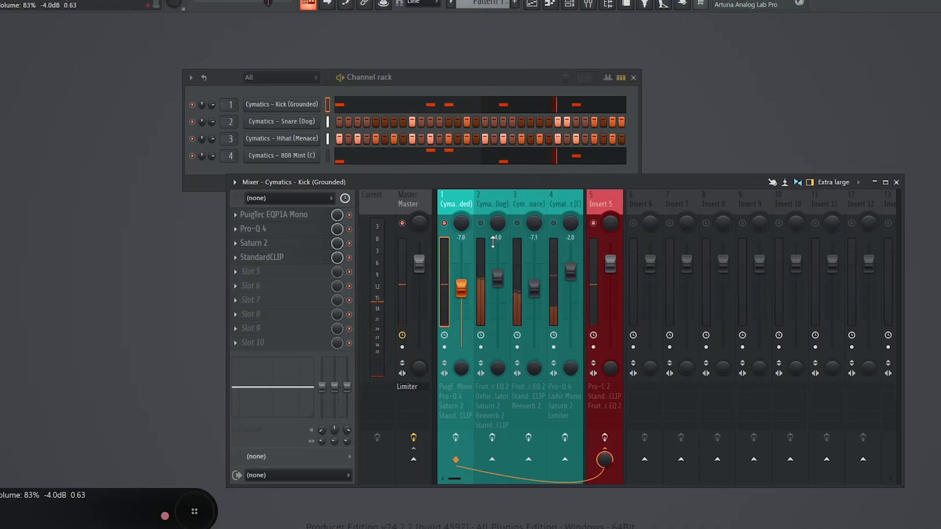
key(space)
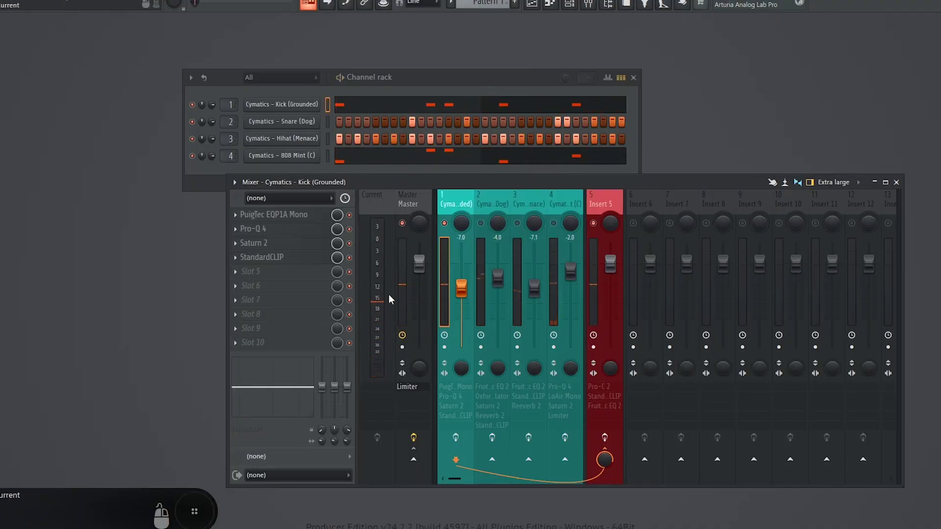
Compare the soloed kick with and without its effects during playback, and leave the effects enabled.
drag(447, 184, 413, 211)
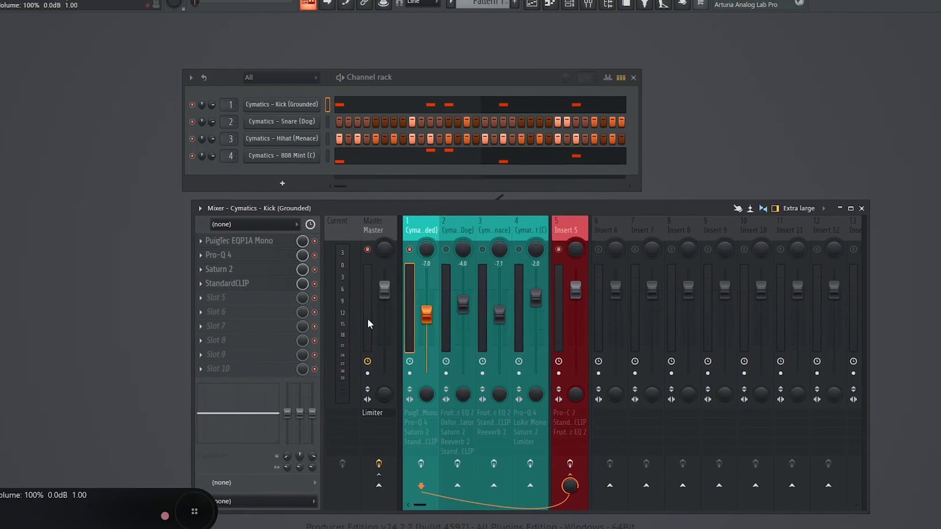
click(420, 465)
key(space)
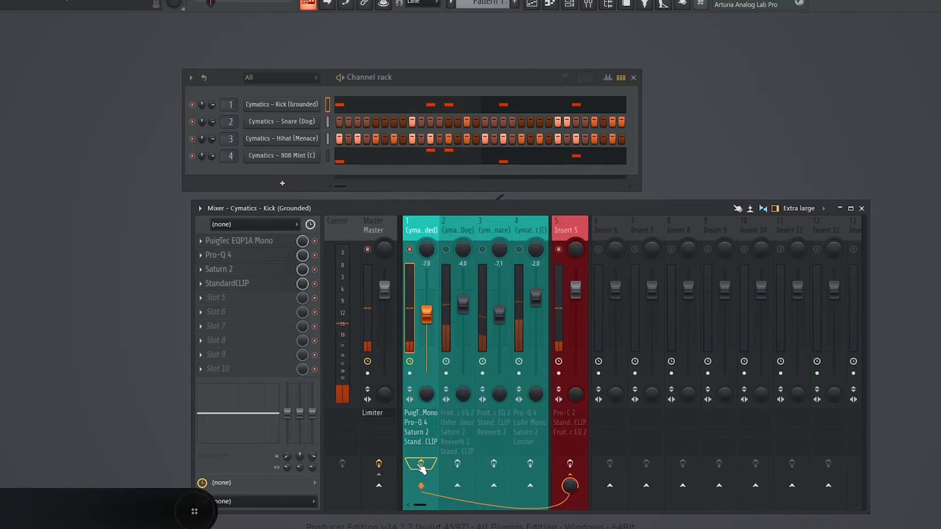
click(421, 466)
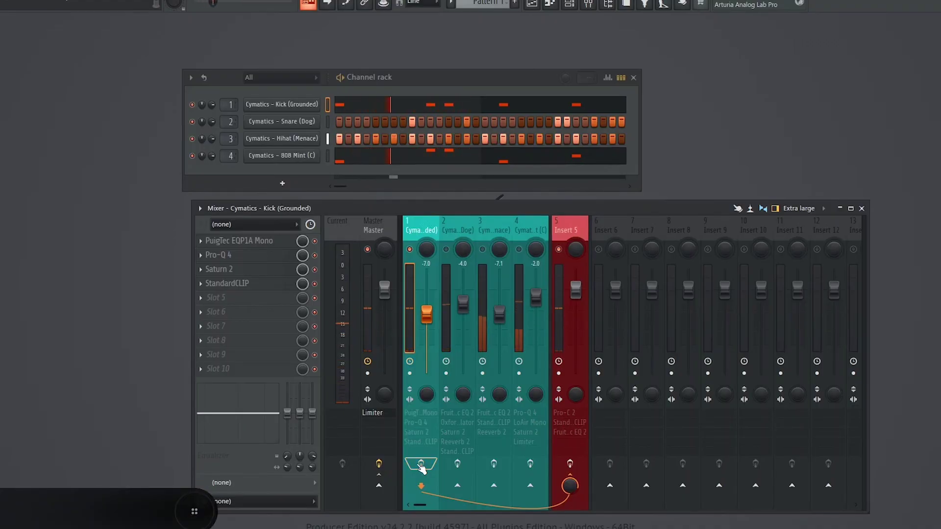
key(space)
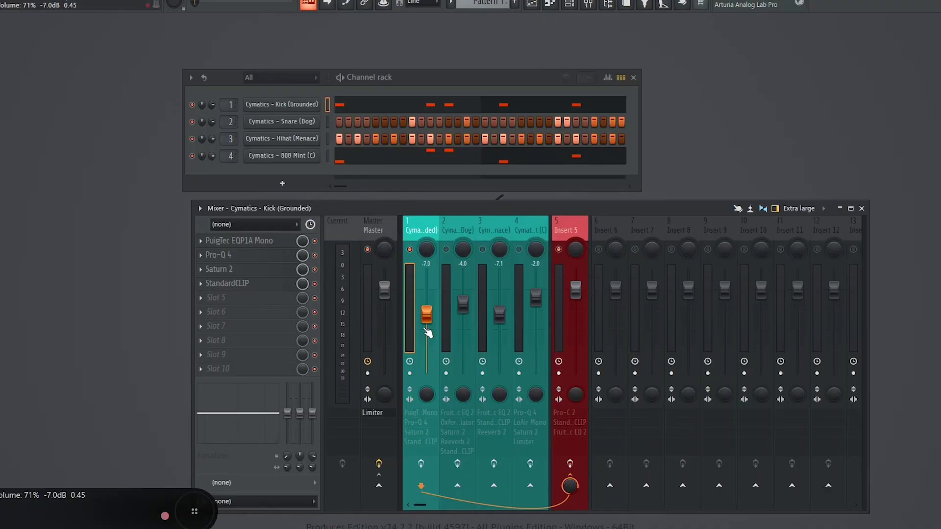
click(420, 463)
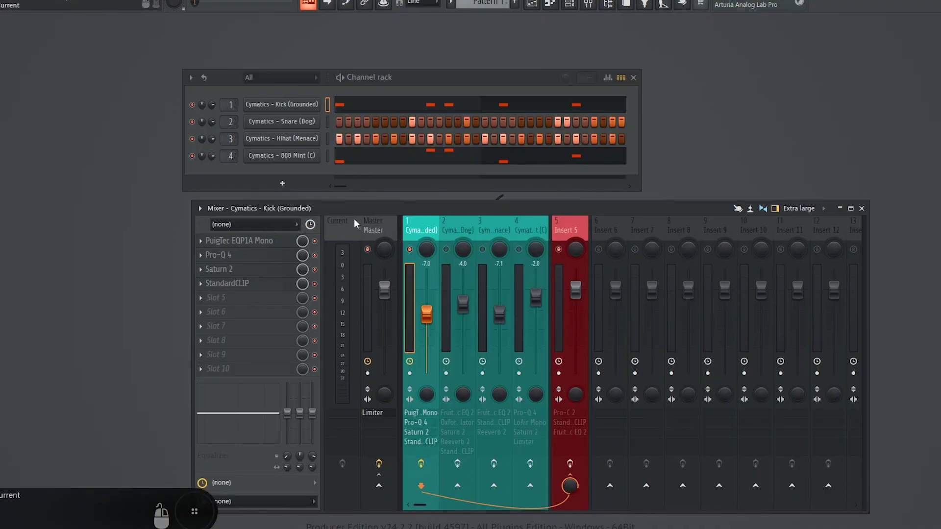
Close the channel rack and review the kick's PuigTec EQP1A Mono low-frequency settings before closing the plugin.
drag(354, 218, 501, 240)
click(375, 265)
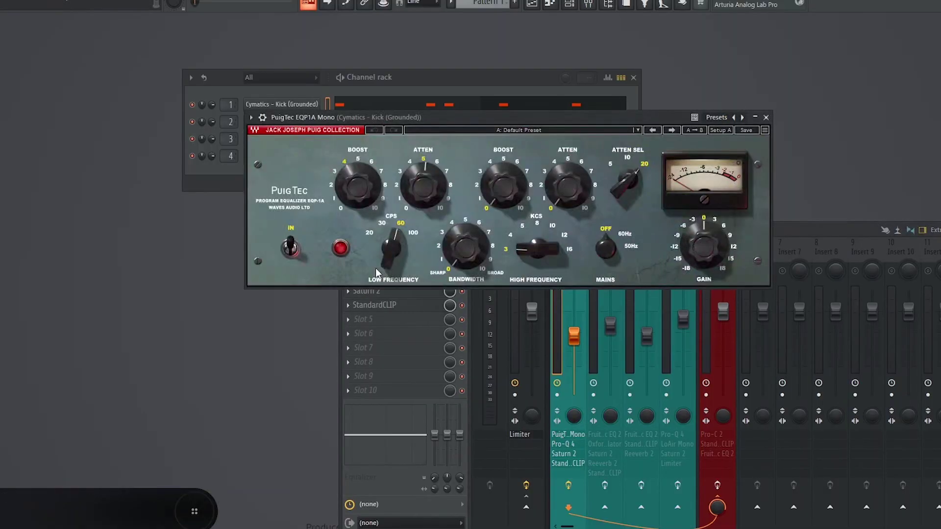
click(633, 77)
drag(558, 117, 474, 41)
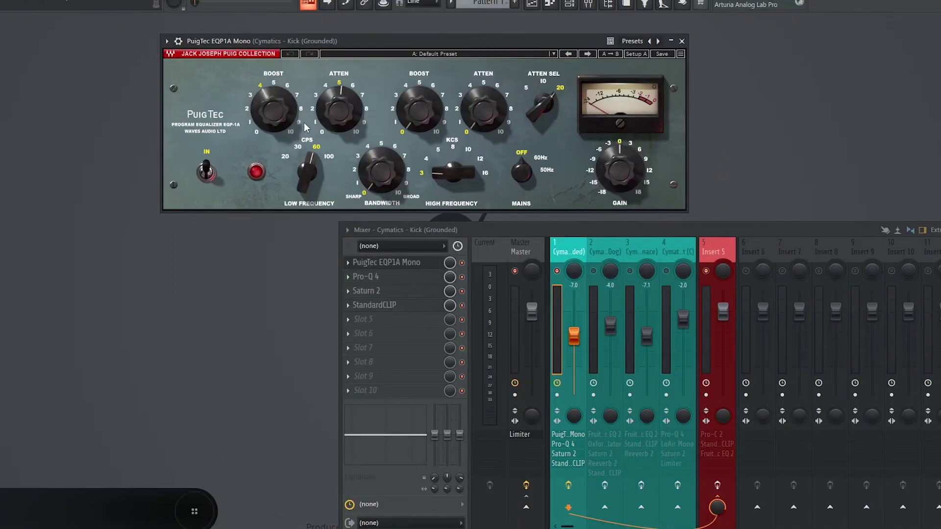
mouse_move(311, 168)
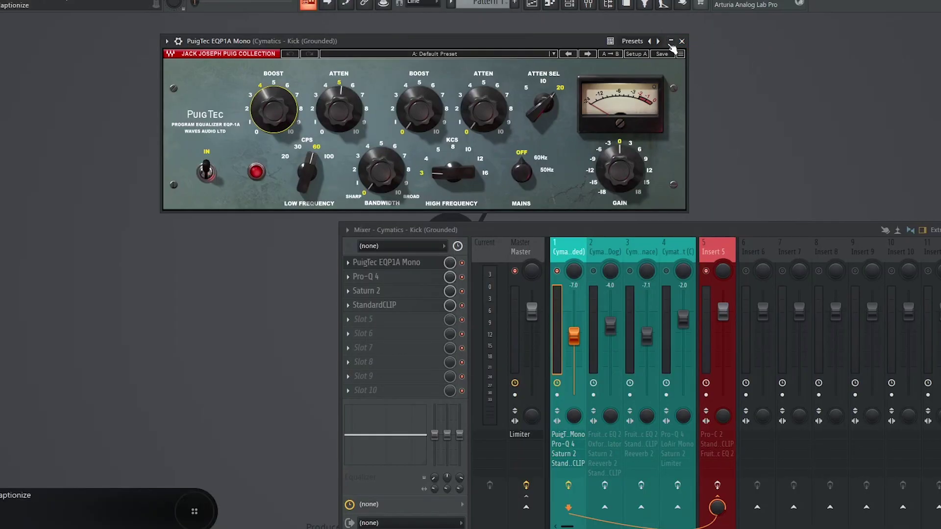
click(681, 41)
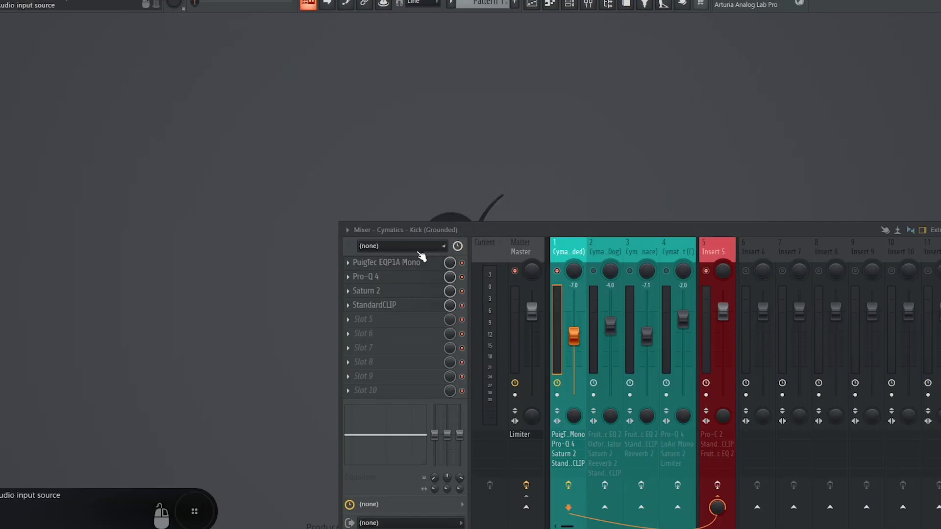
Open the kick's Pro-Q 4, close the mixer, and set the EQ display range to 30 dB.
click(387, 281)
drag(834, 232, 548, 232)
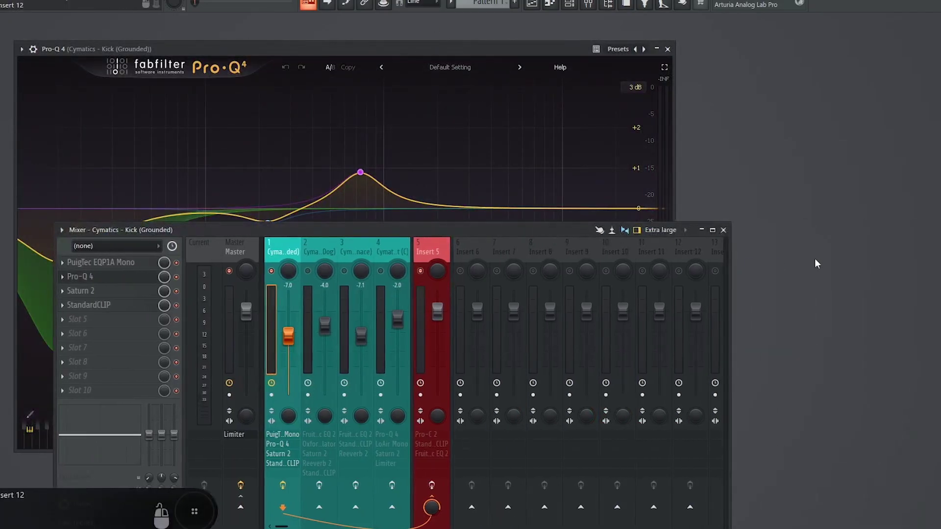
click(722, 230)
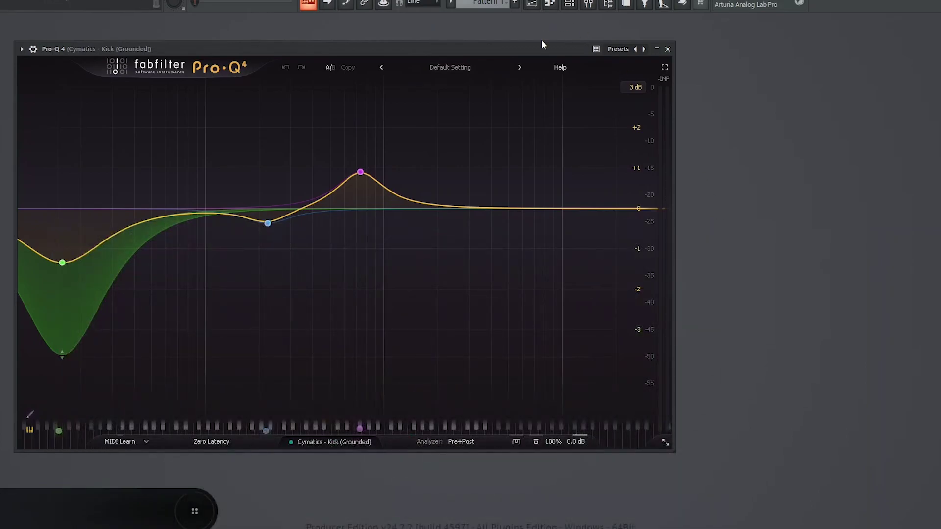
click(635, 89)
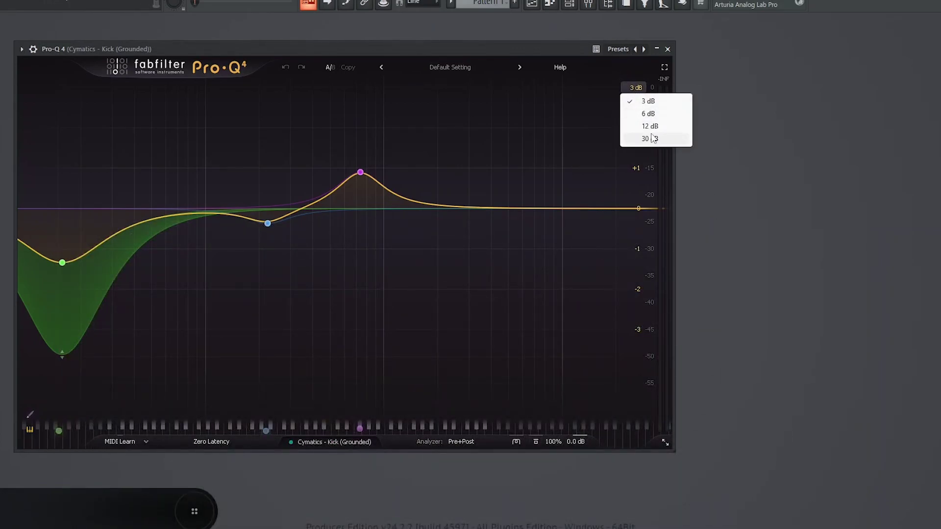
click(646, 137)
drag(490, 49, 603, 38)
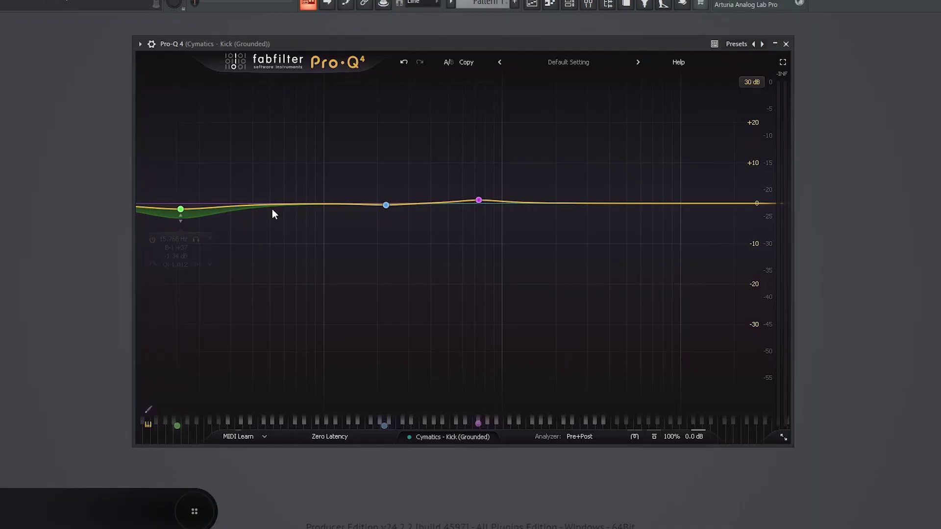
Switch the Pro-Q 4 display range to 3 dB to examine the kick's EQ curve, and return it to 30 dB.
click(751, 84)
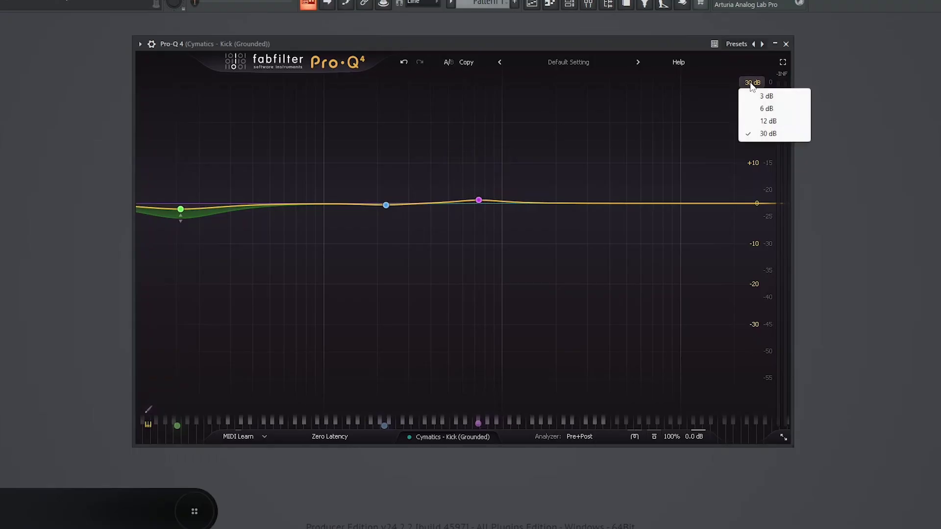
click(764, 96)
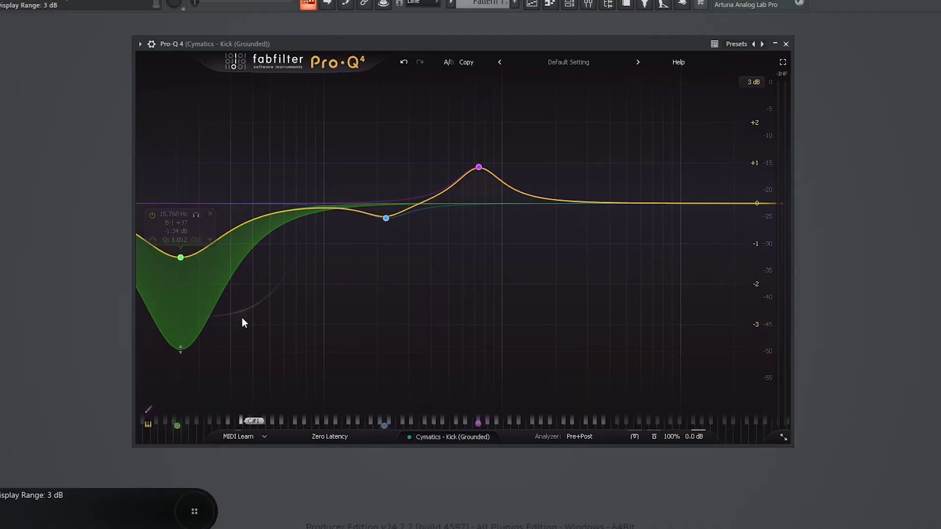
click(753, 82)
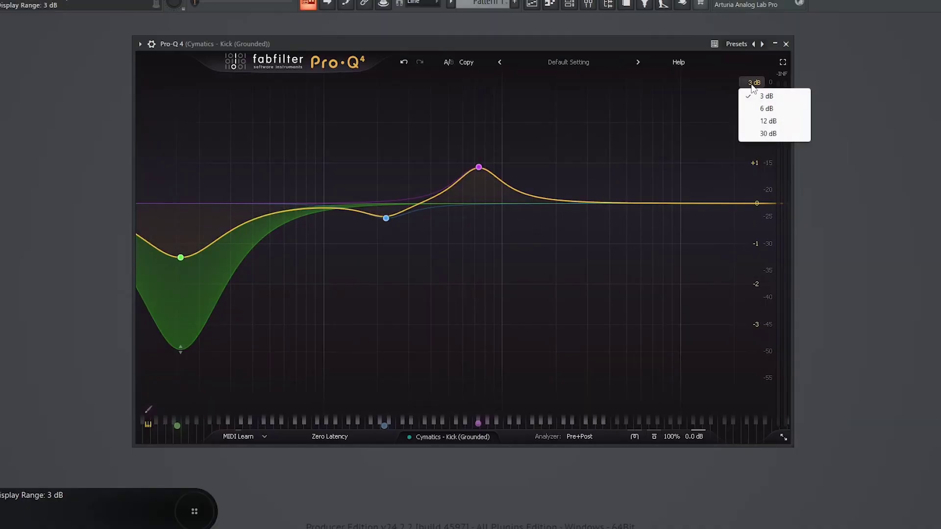
click(760, 134)
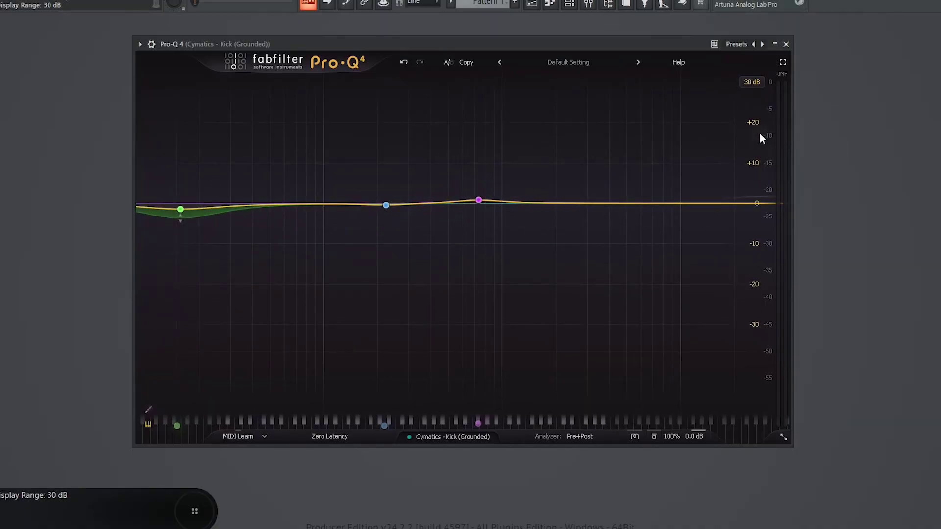
Add a bell band to the kick's EQ curve at about 6049 Hz with a gain of about -14.8 dB.
drag(632, 203, 642, 265)
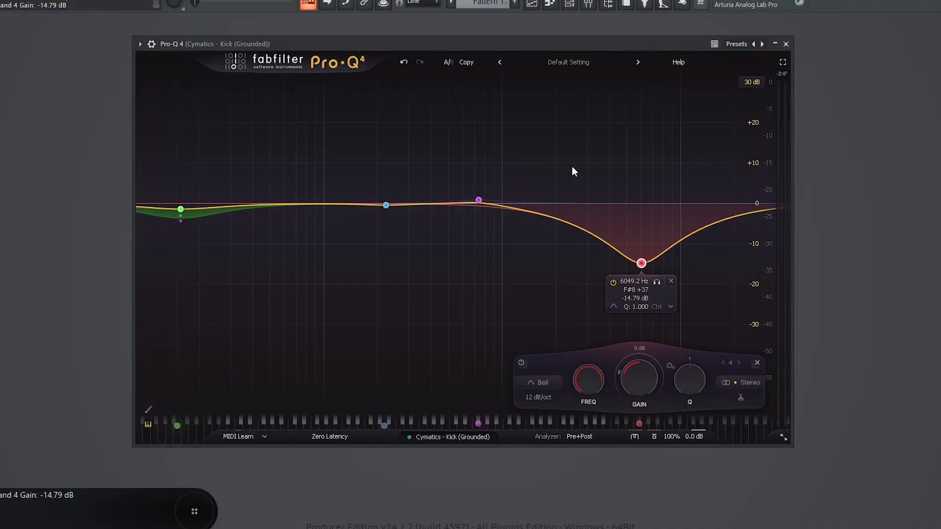
Undo the added high-frequency bell band and compare the kick's EQ curve at display ranges of 3 dB and 30 dB.
click(403, 63)
click(752, 82)
click(765, 96)
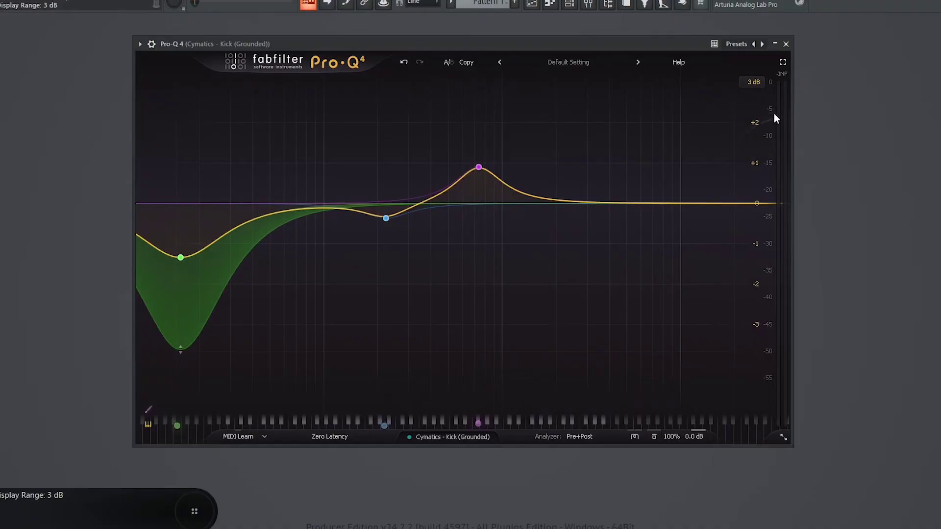
click(753, 81)
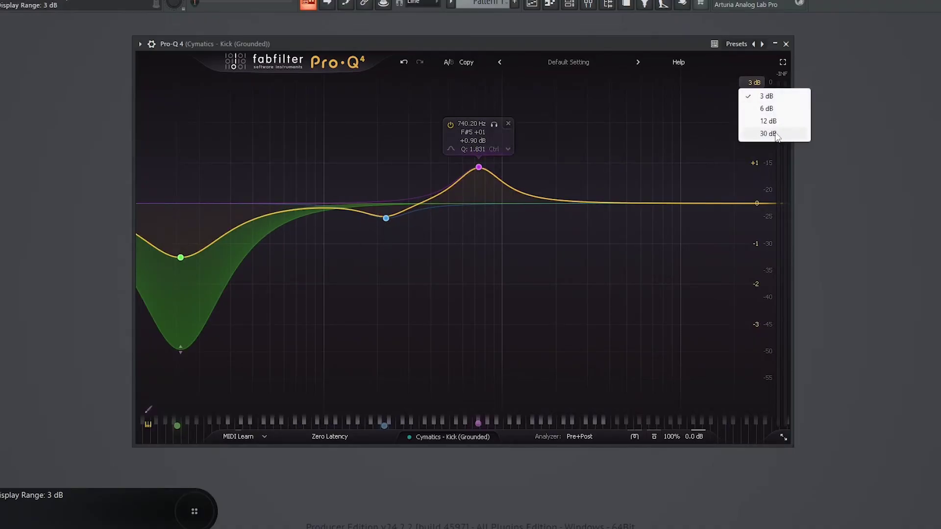
click(768, 132)
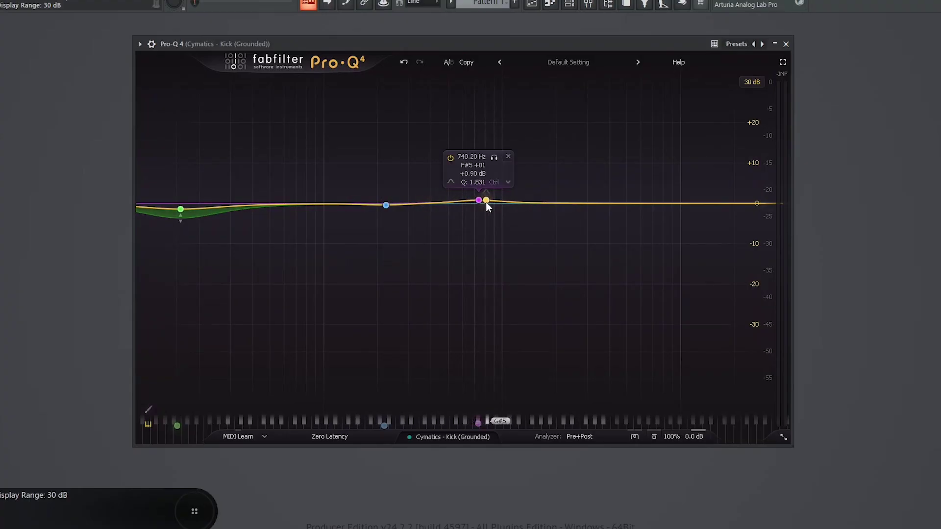
click(755, 83)
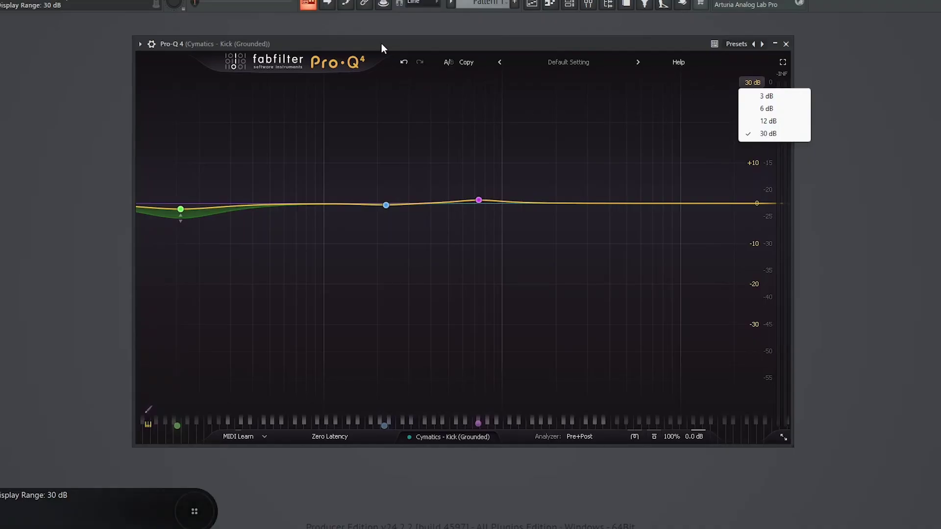
click(395, 42)
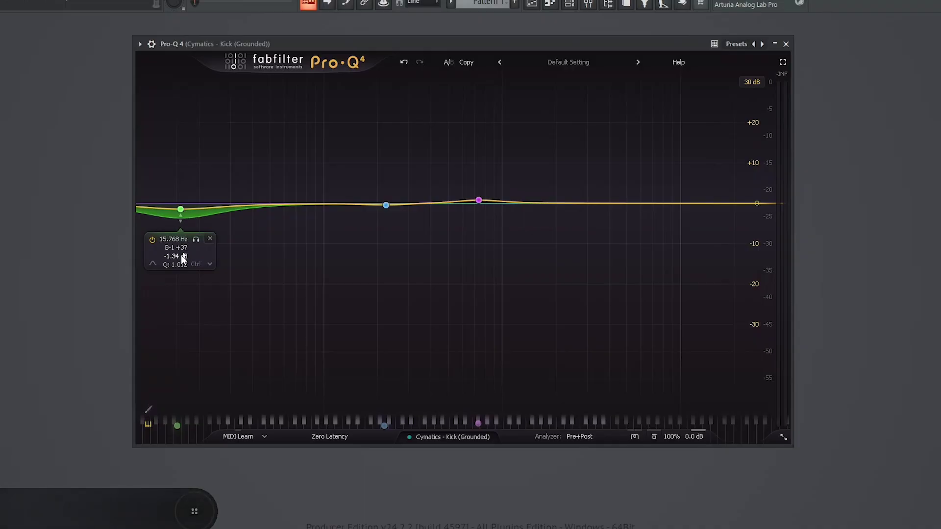
Inspect the available options for the kick's lowest EQ band, close Pro-Q 4, and reopen the mixer.
right_click(180, 208)
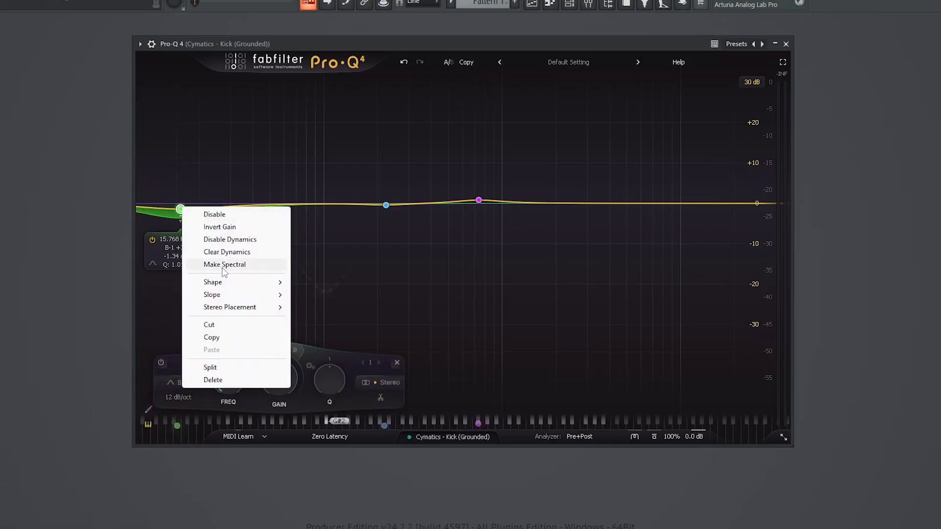
click(319, 43)
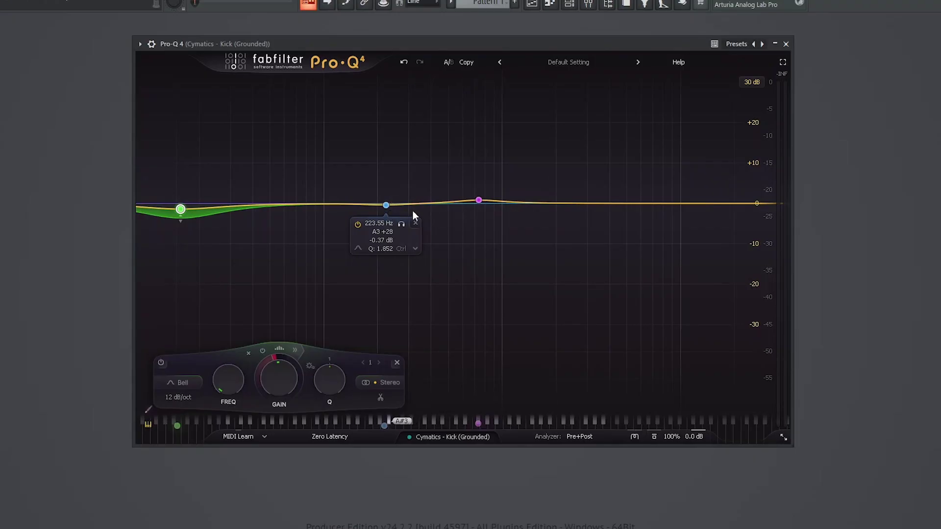
click(786, 43)
click(590, 7)
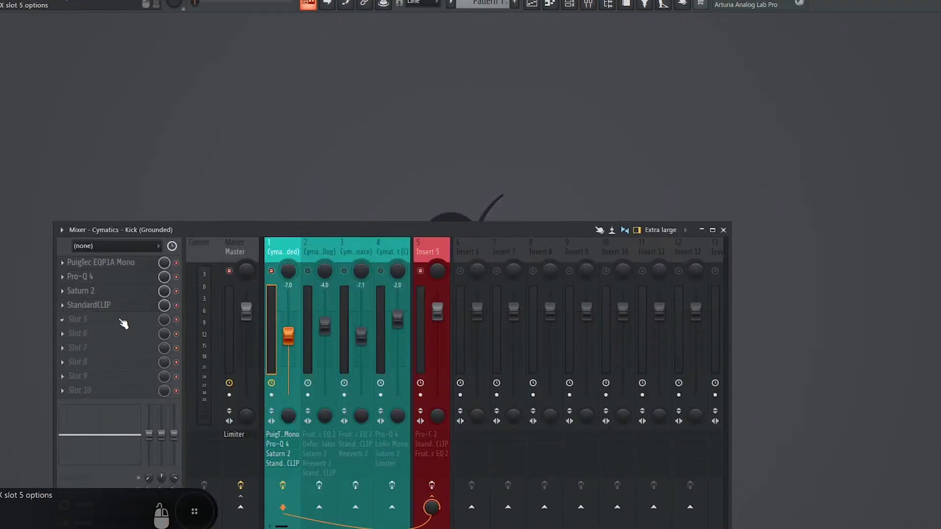
Review the kick's Saturn 2 and StandardCLIP settings one after the other, closing each plugin.
click(104, 291)
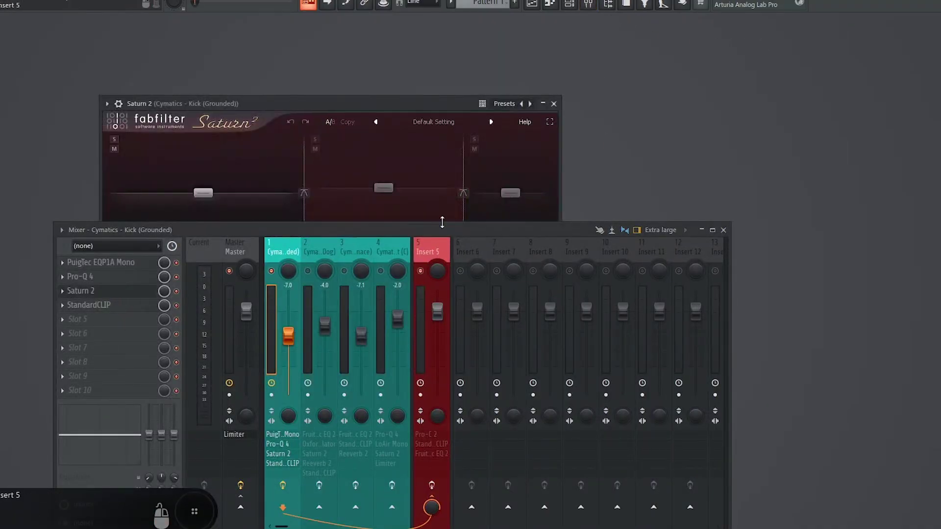
drag(426, 230, 561, 278)
drag(416, 101, 387, 44)
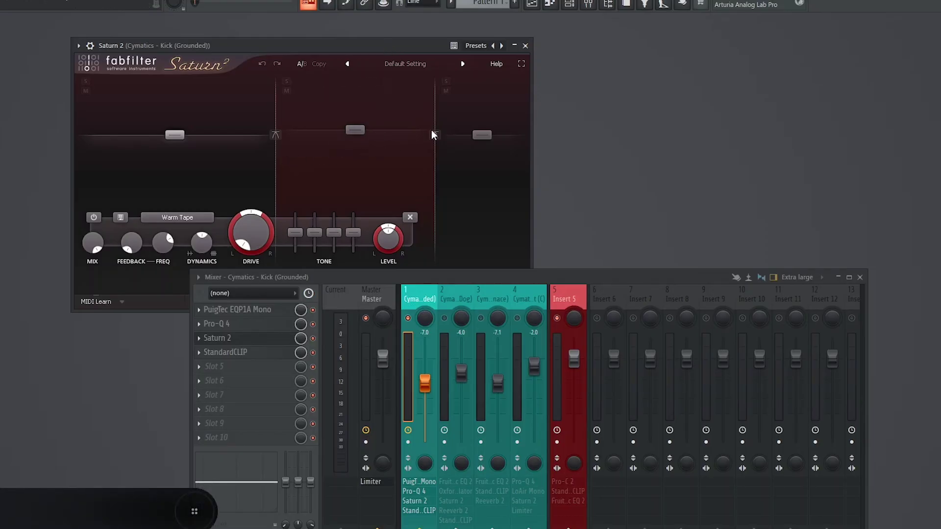
click(525, 45)
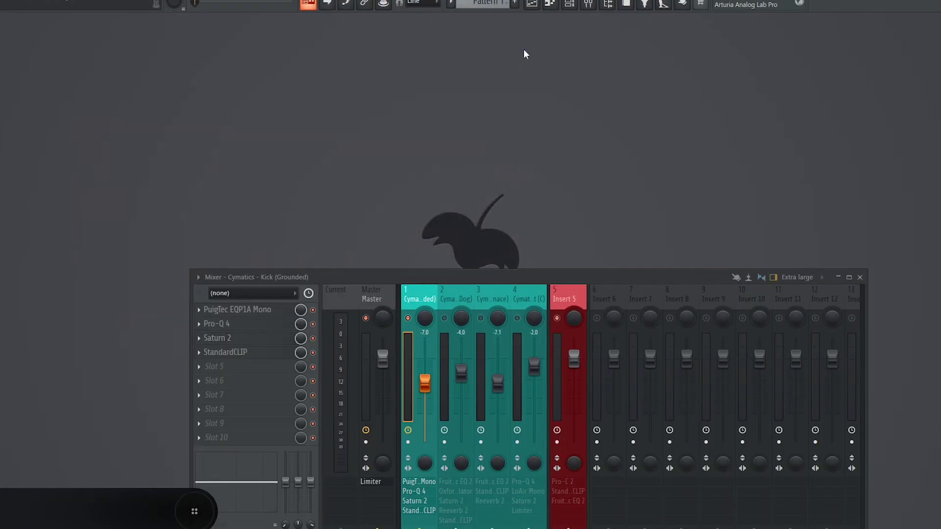
click(247, 352)
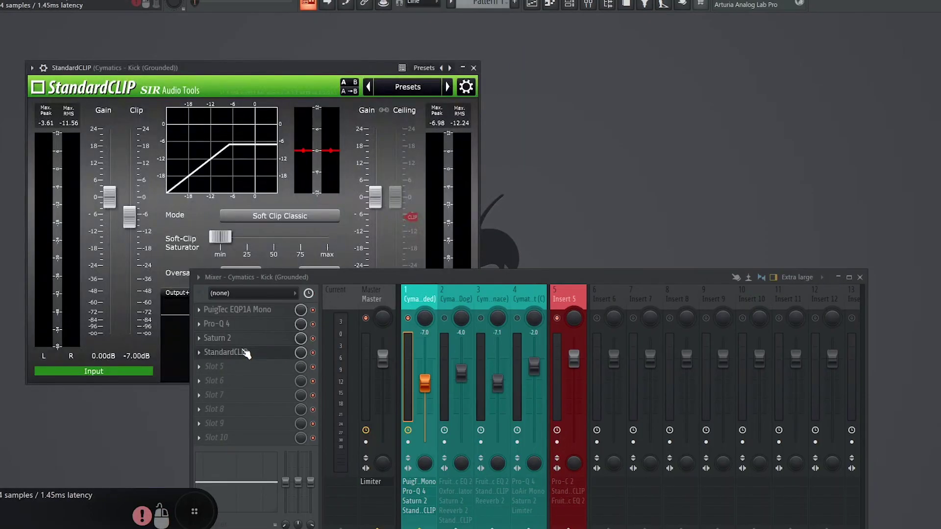
click(474, 69)
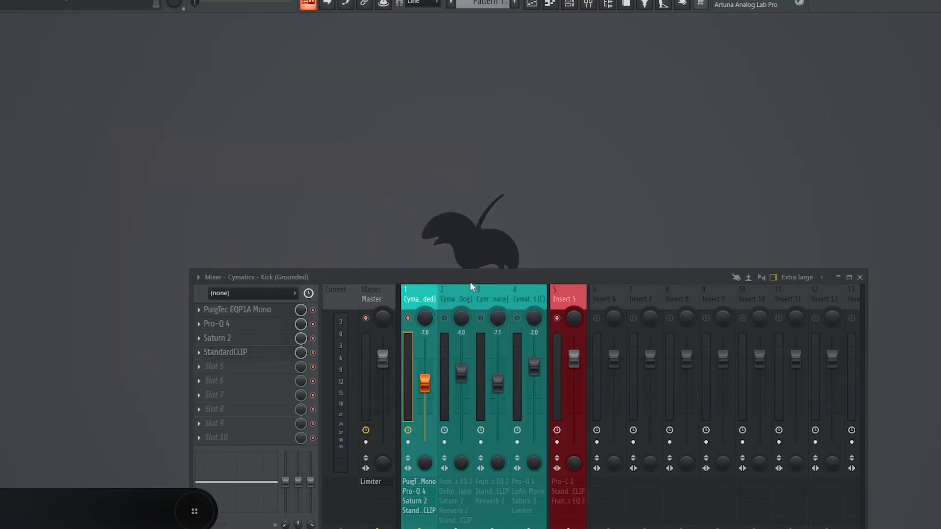
Select the snare track and compare its sound with its effects enabled and disabled.
drag(470, 279, 483, 146)
click(460, 195)
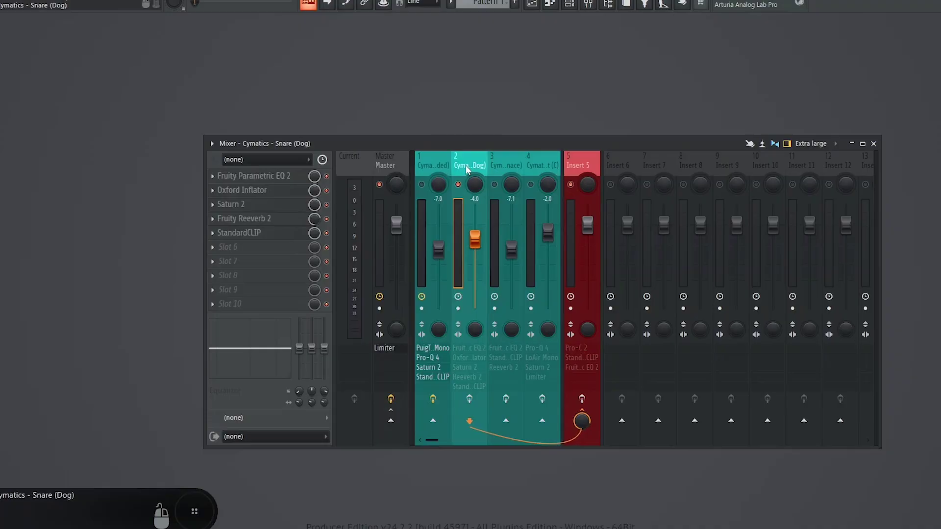
click(468, 404)
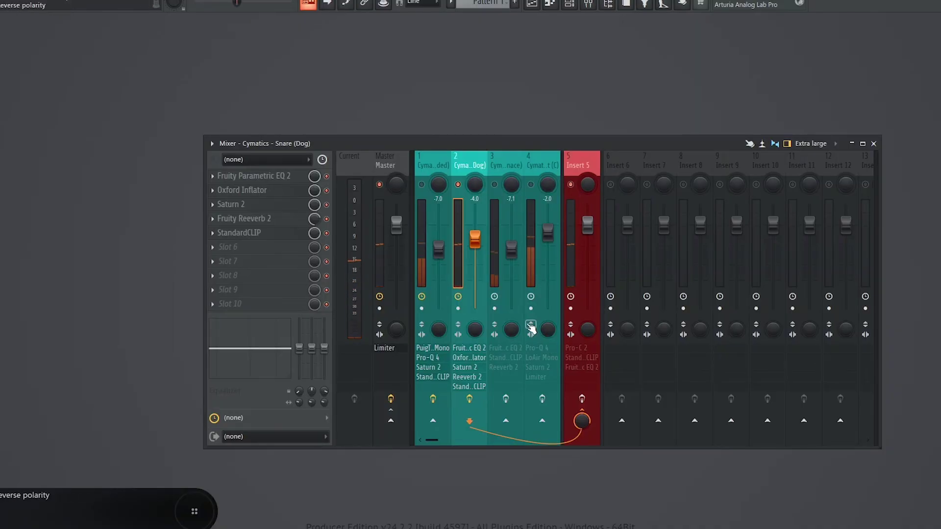
click(471, 400)
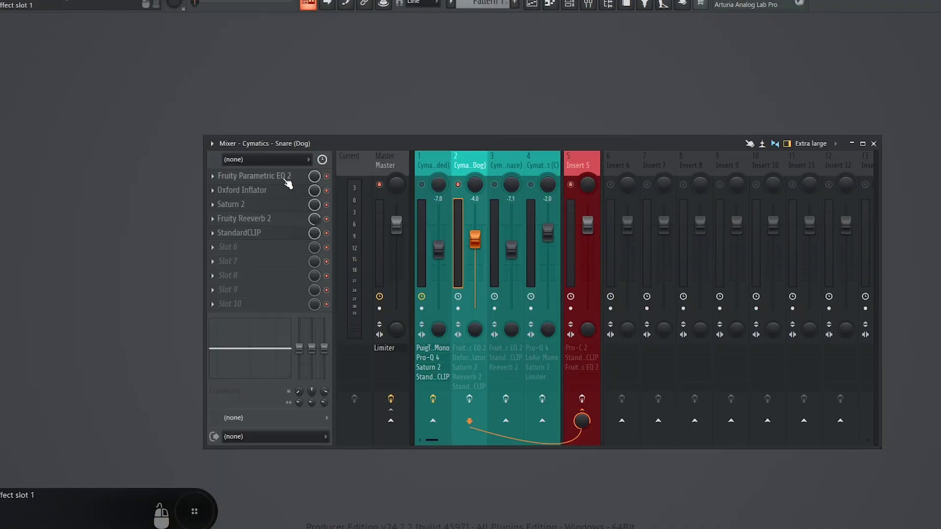
Examine the snare's Fruity Parametric EQ 2 curve and Oxford Inflator transient settings, closing both plugins.
drag(431, 138, 524, 206)
click(350, 249)
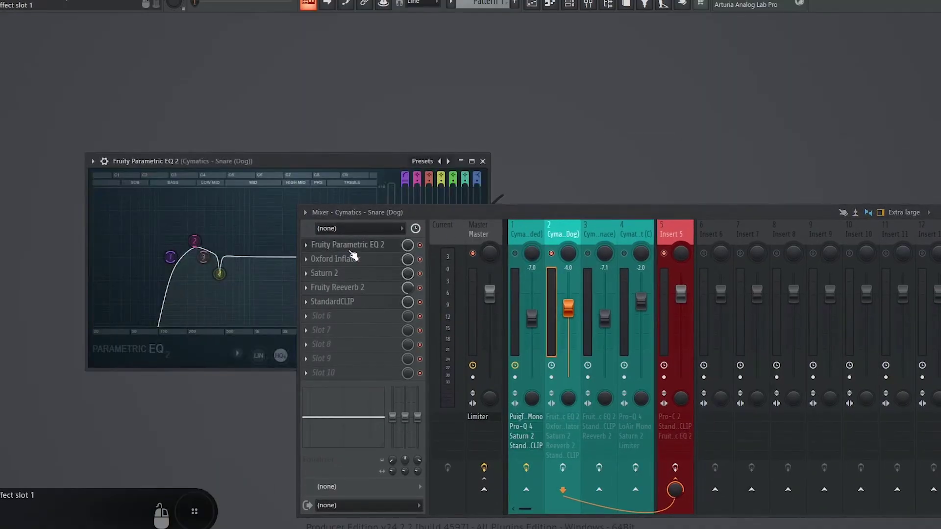
drag(350, 161, 310, 64)
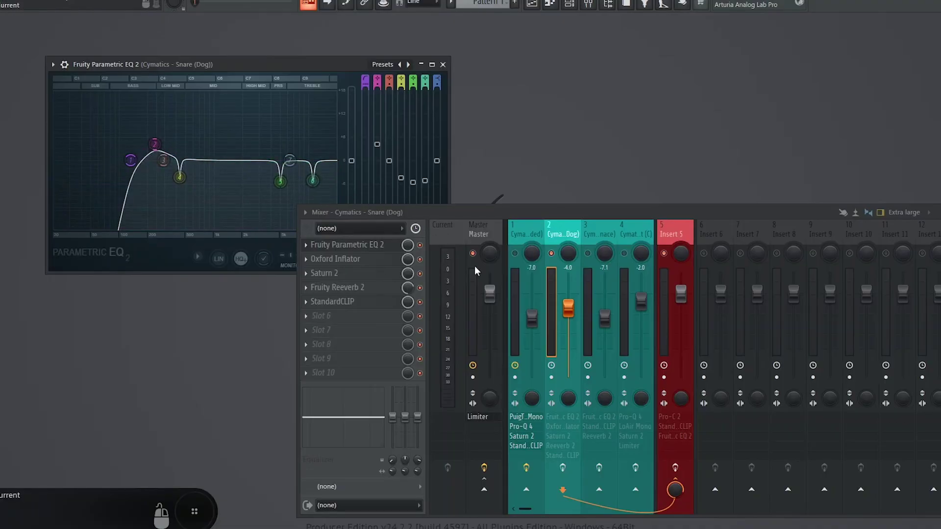
click(346, 264)
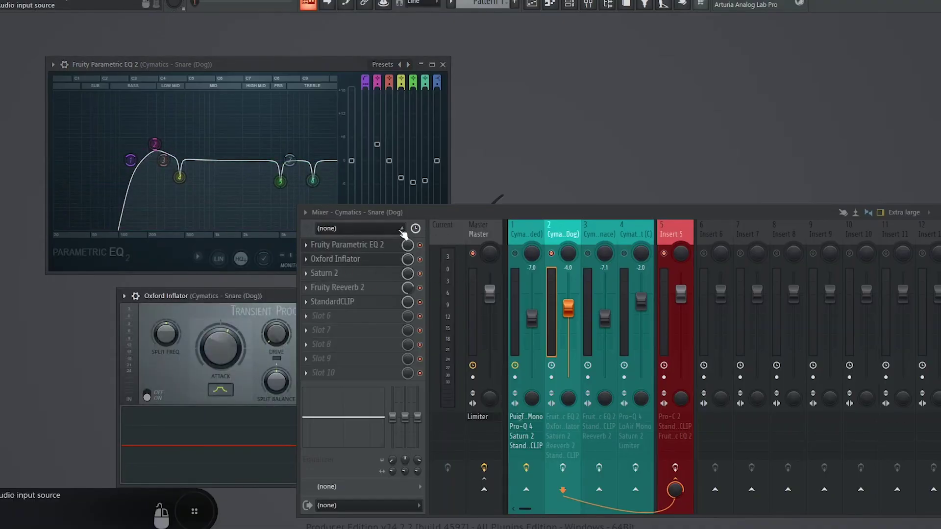
click(442, 64)
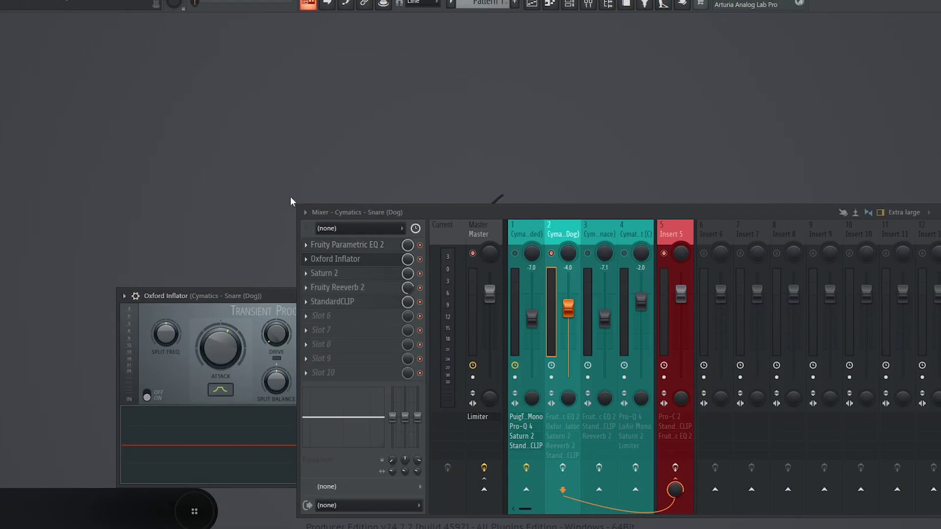
drag(266, 296, 241, 59)
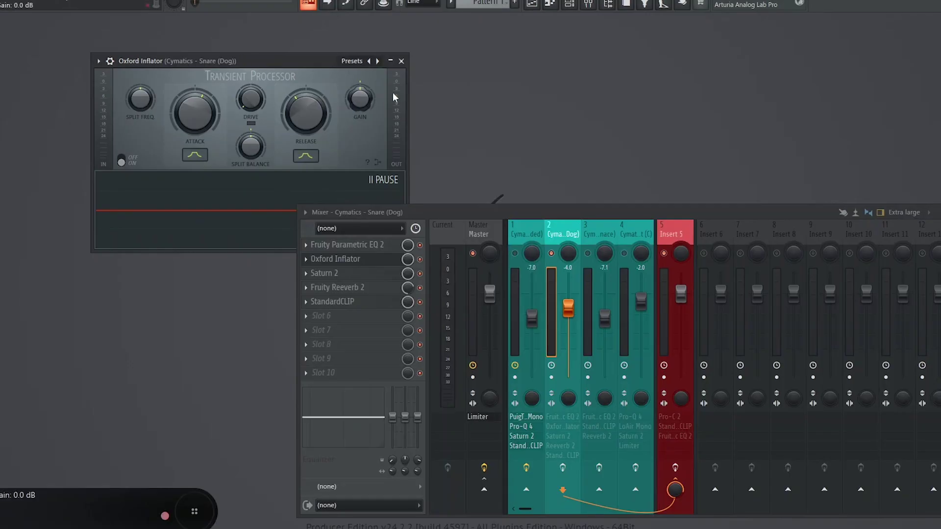
click(400, 61)
Review the snare's Saturn 2 settings, close it, and open Fruity Reeverb 2 clear of the mixer for inspection.
click(328, 273)
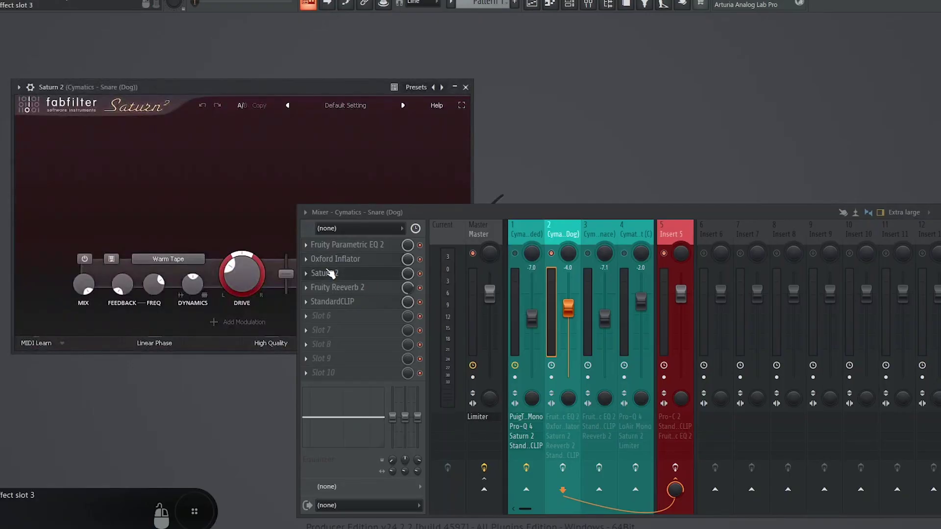
drag(322, 92, 333, 39)
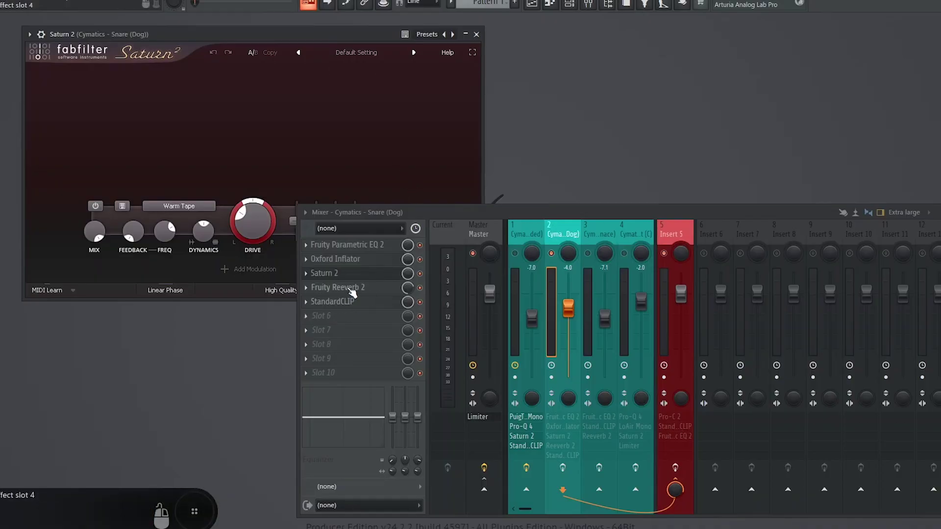
click(350, 287)
click(476, 33)
drag(253, 260, 270, 59)
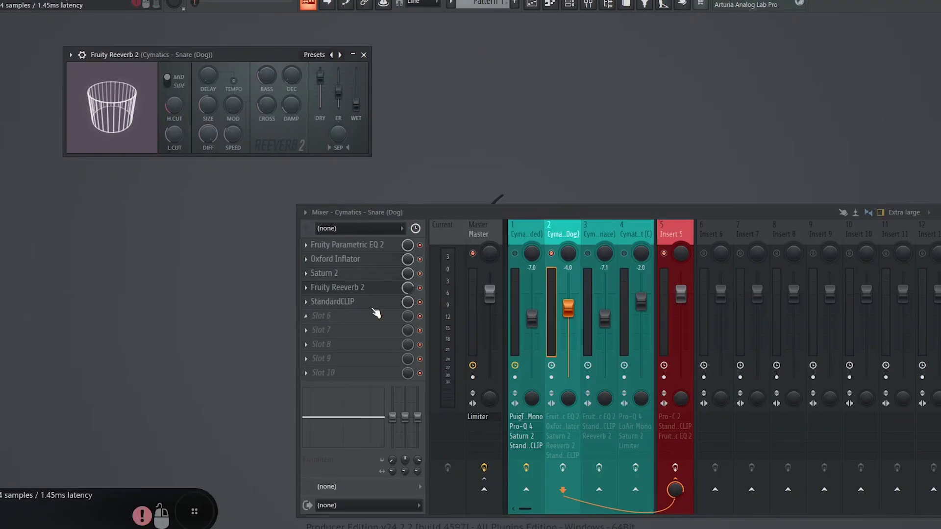
Review the snare's StandardCLIP settings and revisit its Oxford Inflator, closing both plugins.
click(354, 307)
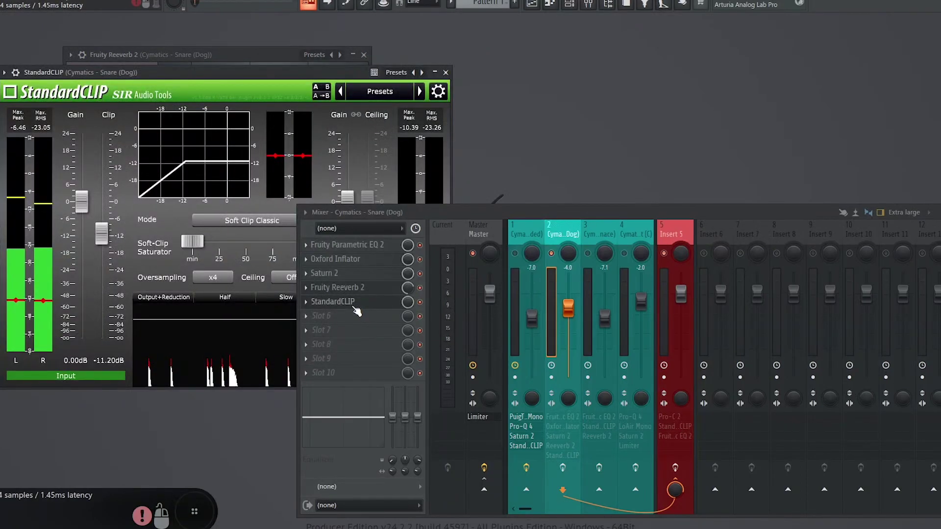
drag(309, 74, 272, 14)
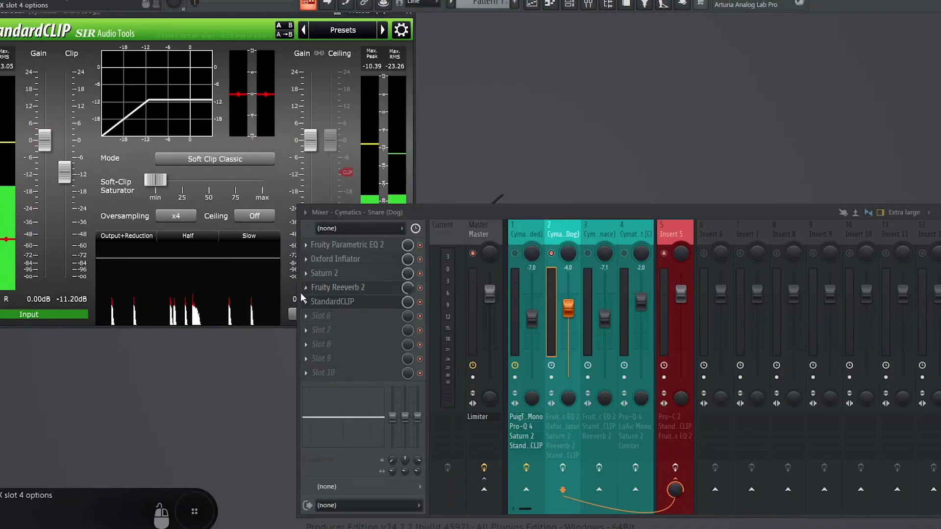
click(347, 264)
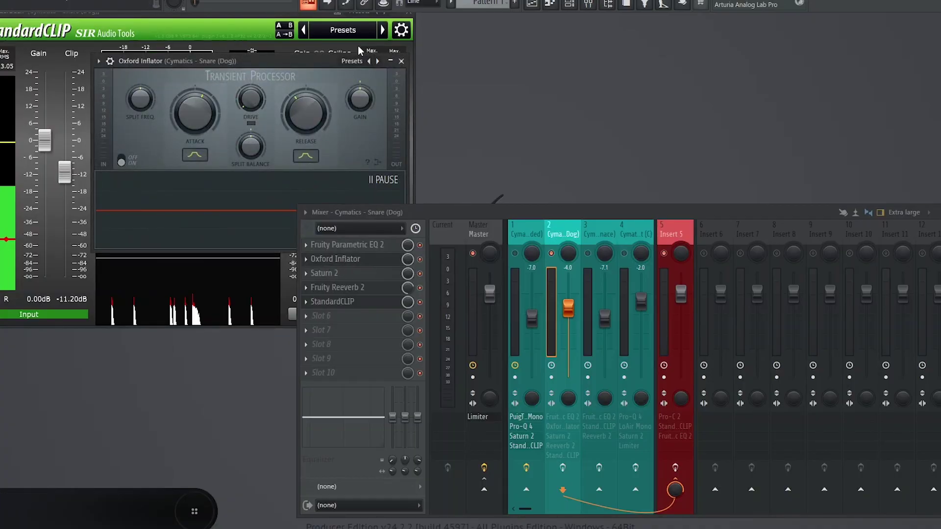
click(400, 62)
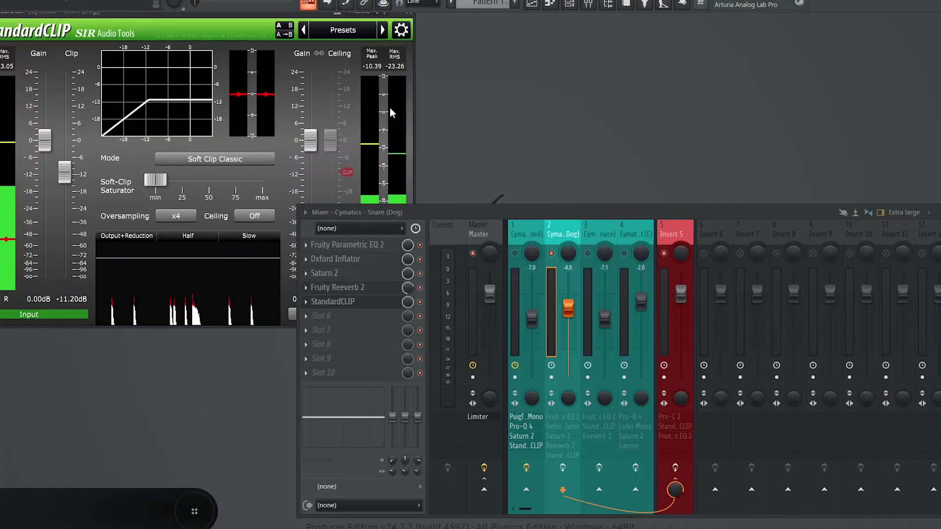
click(408, 13)
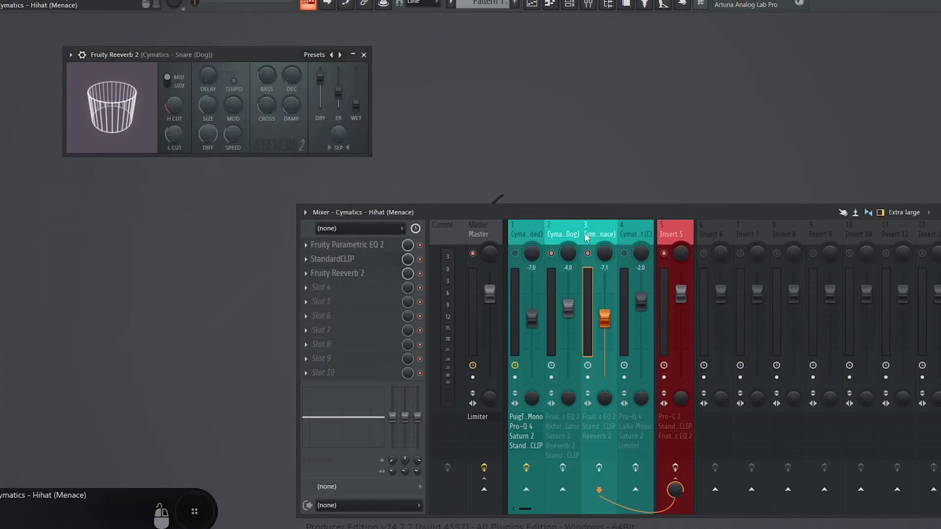
Close the snare's reverb and open the hi-hat track's Fruity Parametric EQ 2, StandardCLIP and Fruity Reeverb 2 for review.
click(364, 55)
click(599, 234)
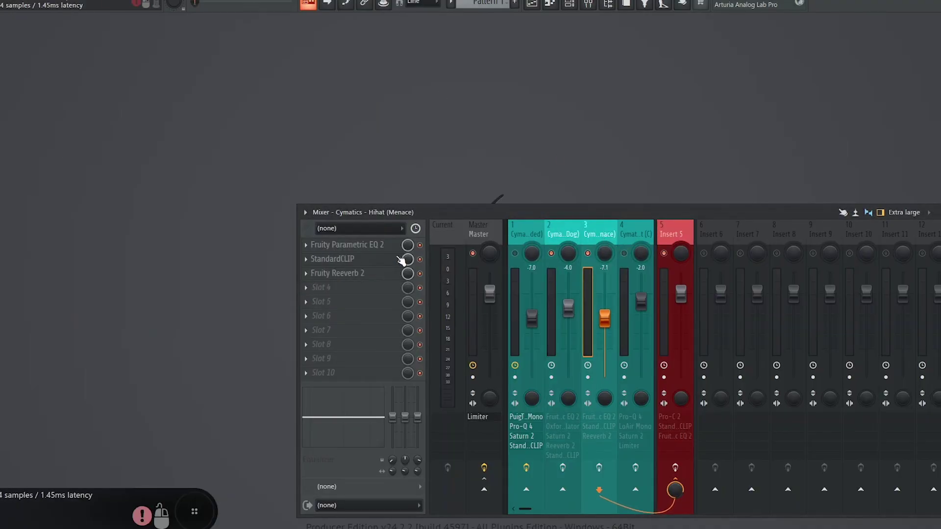
click(368, 248)
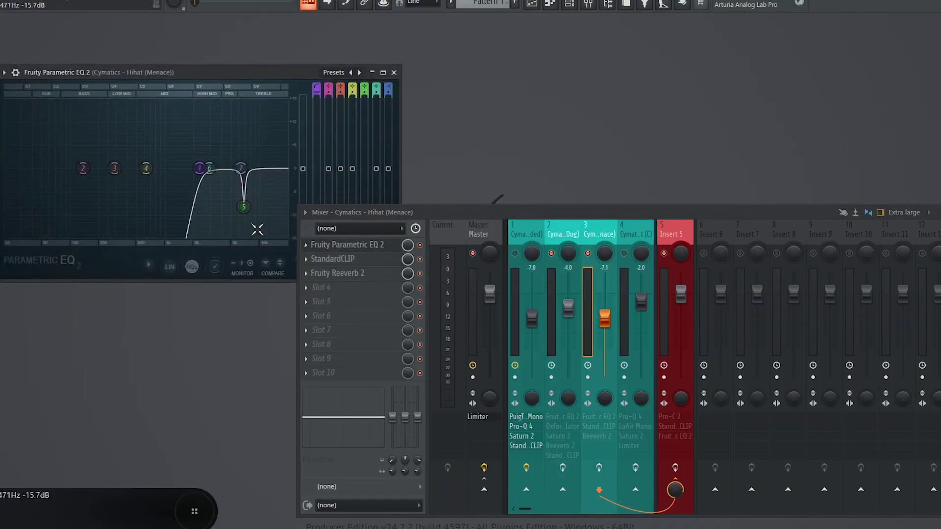
click(355, 264)
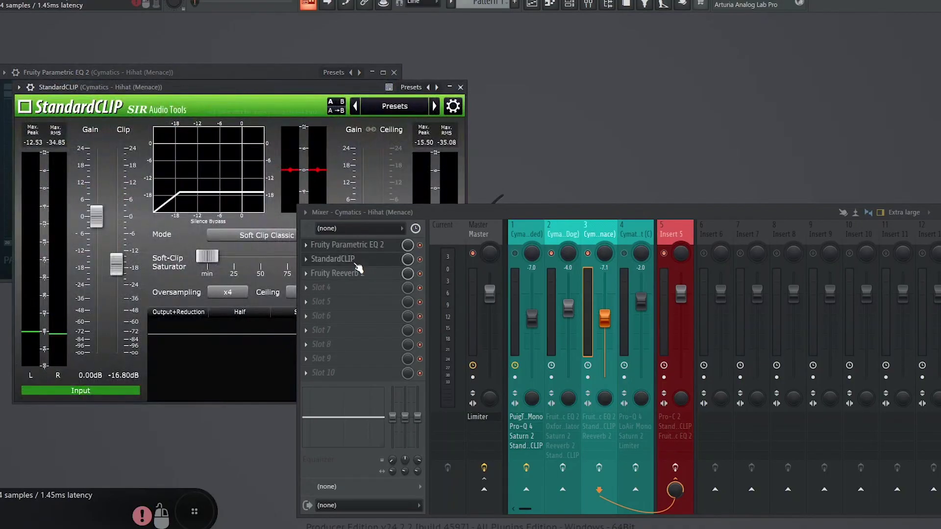
click(352, 273)
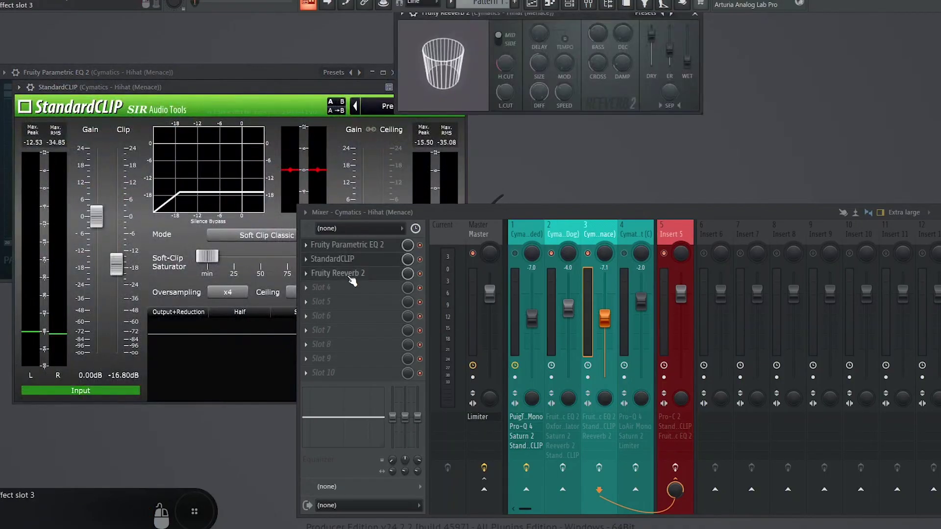
Close the hi-hat's Fruity Parametric EQ 2 and StandardCLIP after viewing their settings.
drag(299, 75, 216, 91)
click(307, 87)
drag(339, 90, 215, 116)
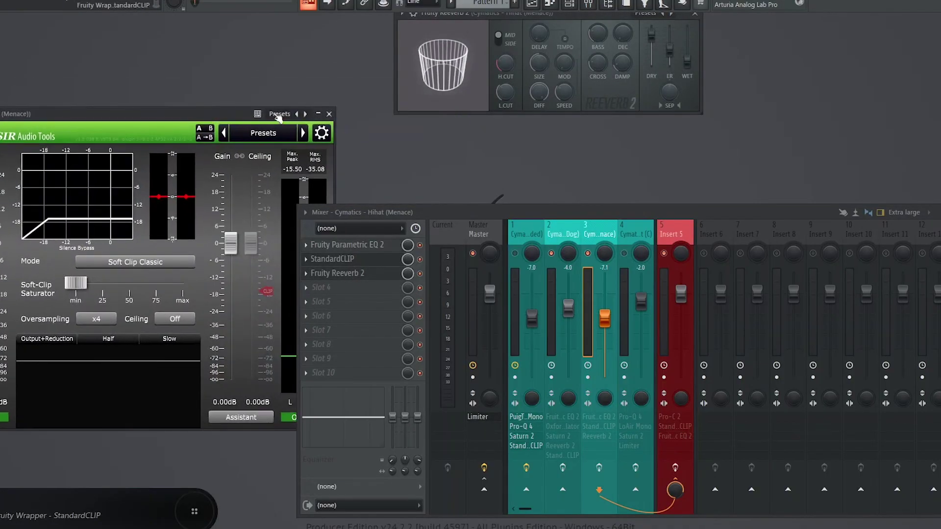
click(337, 116)
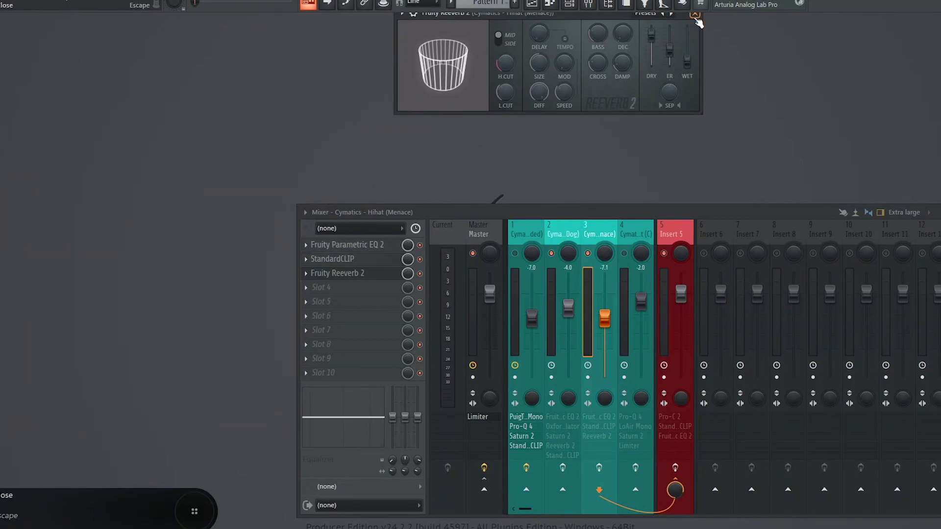
Revisit the hi-hat's Fruity Parametric EQ 2, closing it together with Fruity Reeverb 2.
click(351, 249)
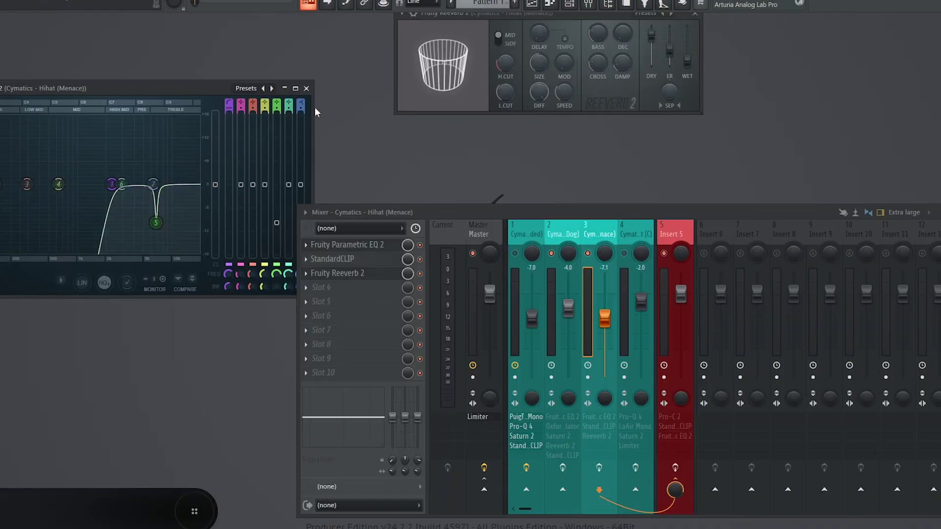
click(306, 88)
click(695, 13)
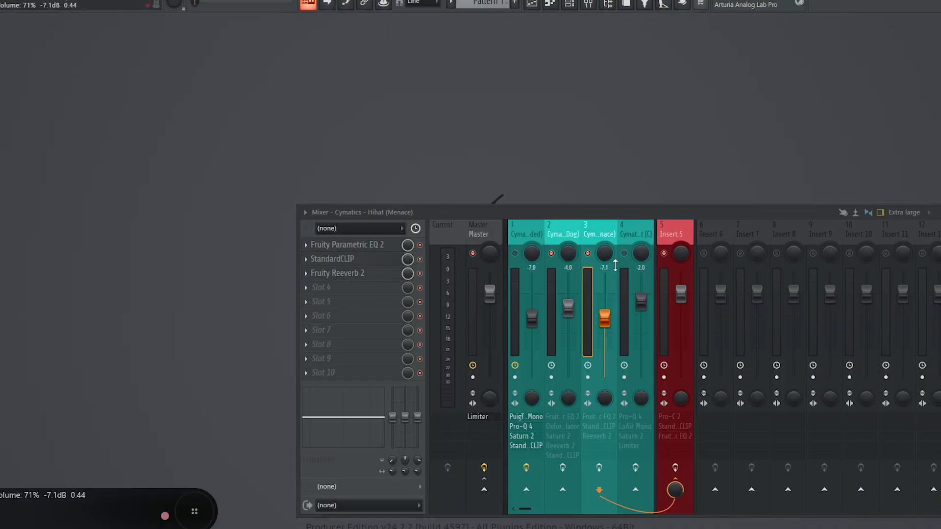
Open the 808 track's Pro-Q 4, set its display range to 3 dB, and inspect the two low-frequency bands.
click(628, 238)
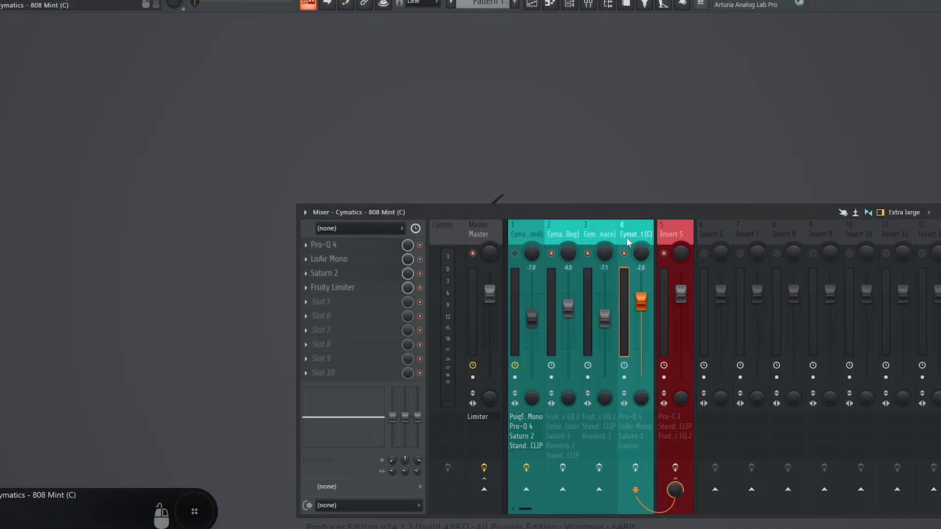
click(339, 246)
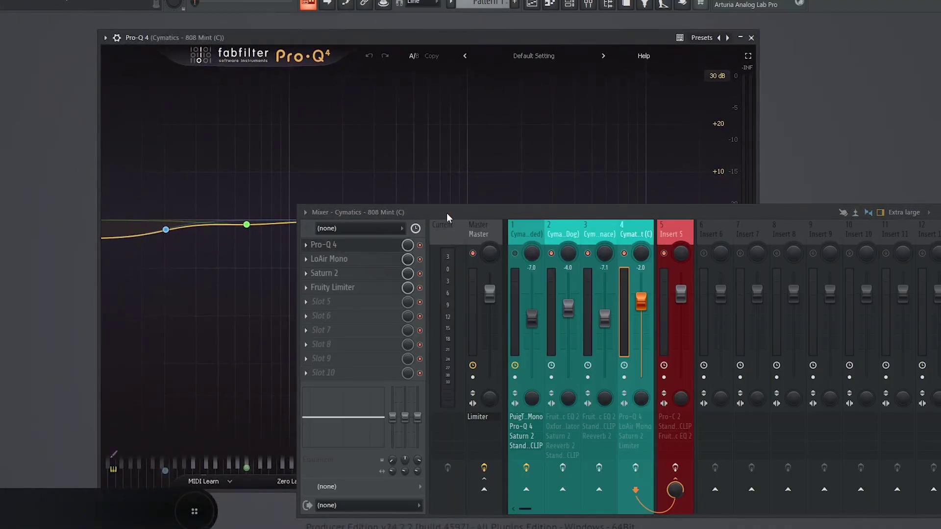
drag(446, 212, 541, 424)
click(717, 76)
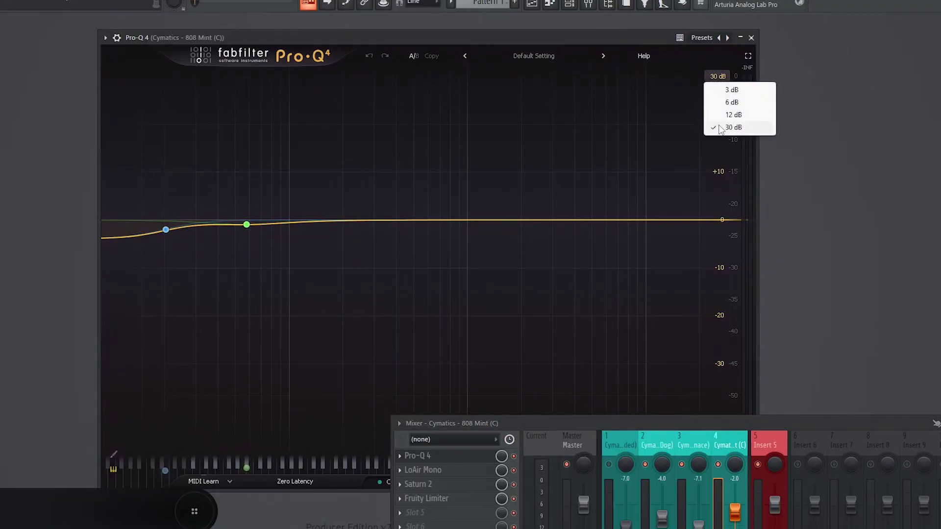
click(728, 91)
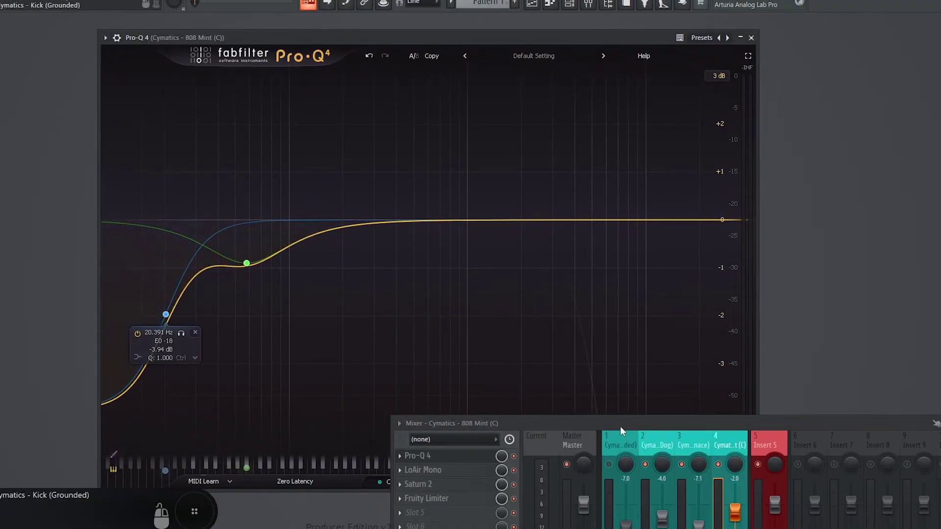
drag(440, 423, 566, 474)
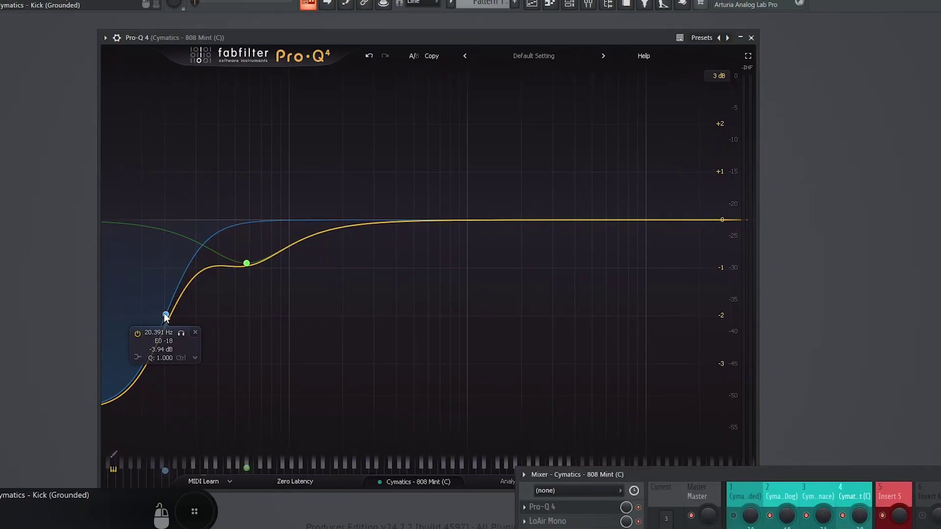
click(246, 263)
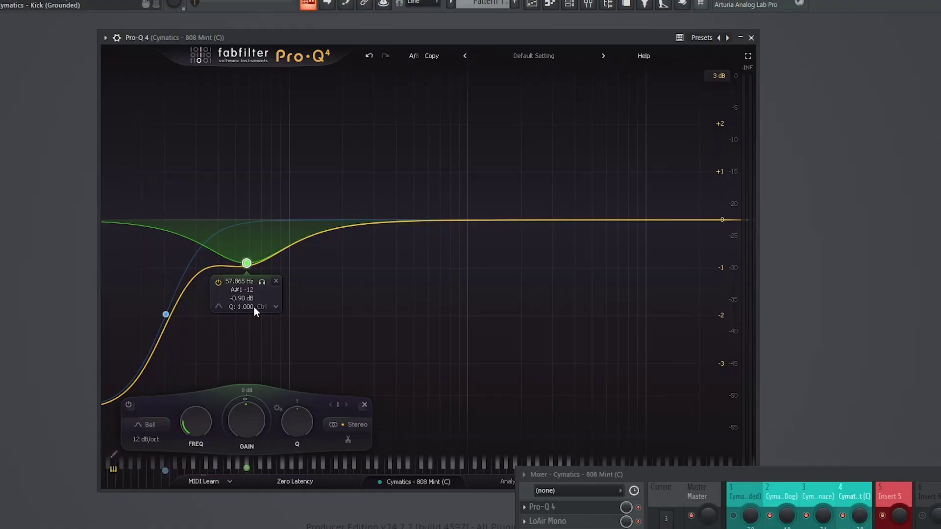
Close the 808's Pro-Q 4 and open its LoAir Mono clear of the mixer for inspection.
drag(685, 483, 503, 178)
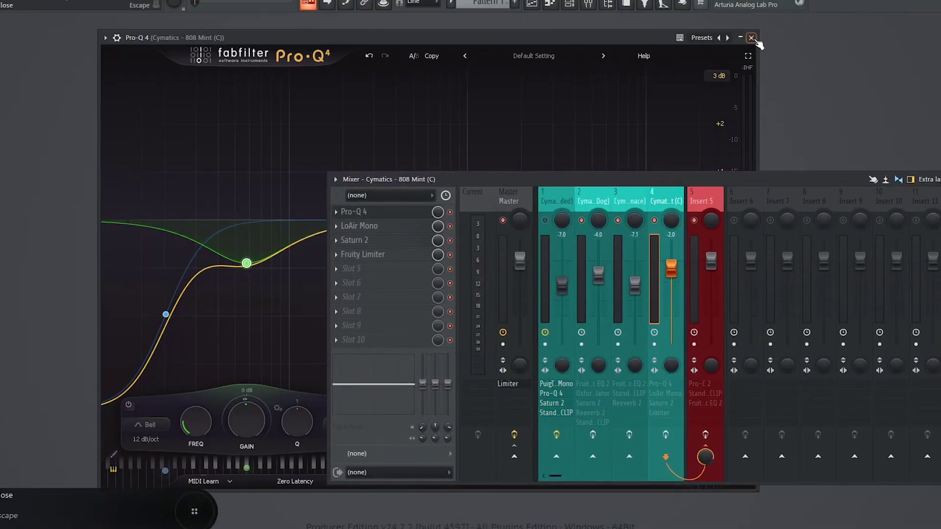
click(750, 37)
click(362, 229)
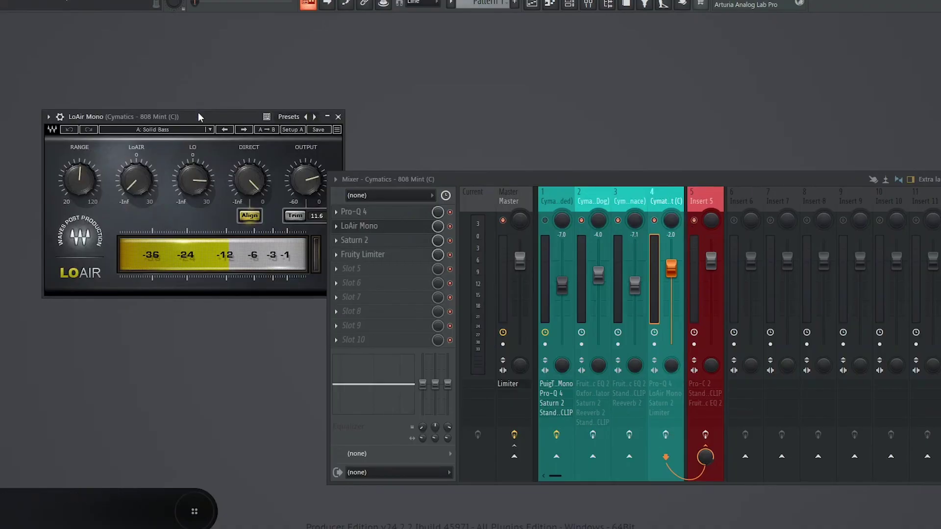
drag(216, 117, 209, 48)
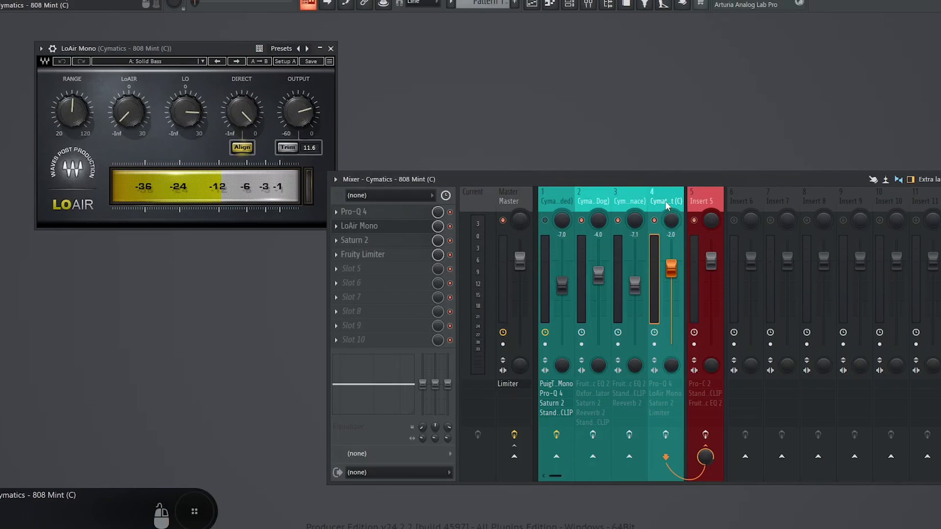
Solo the 808 track and enable its effects during playback to compare the dry and processed sound.
right_click(654, 221)
key(space)
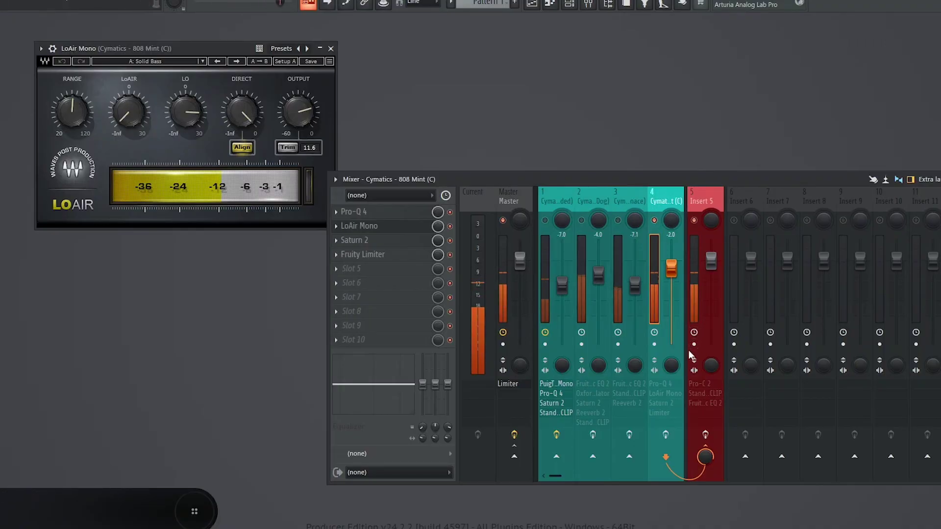
click(667, 435)
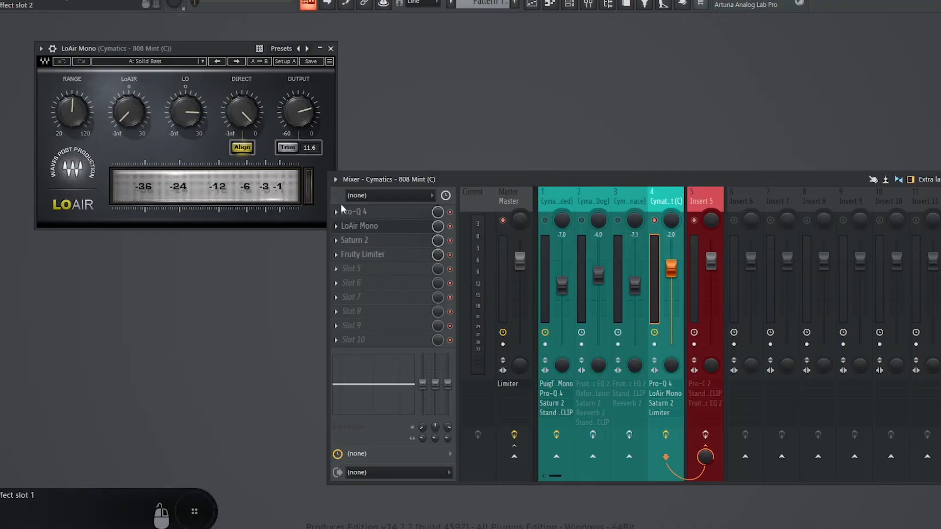
Check the Solid Bass choice among LoAir's factory presets, and open the 808's Saturn 2 and Fruity Limiter for review.
click(167, 63)
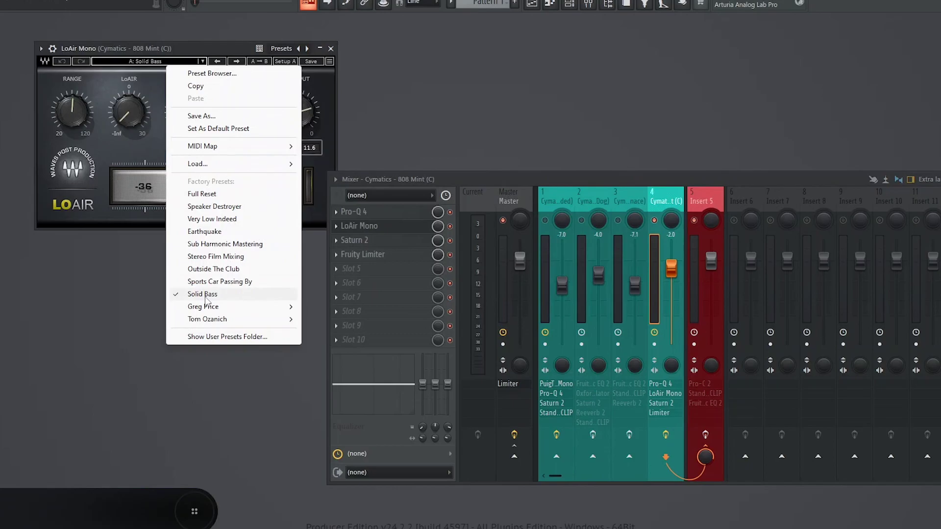
click(339, 144)
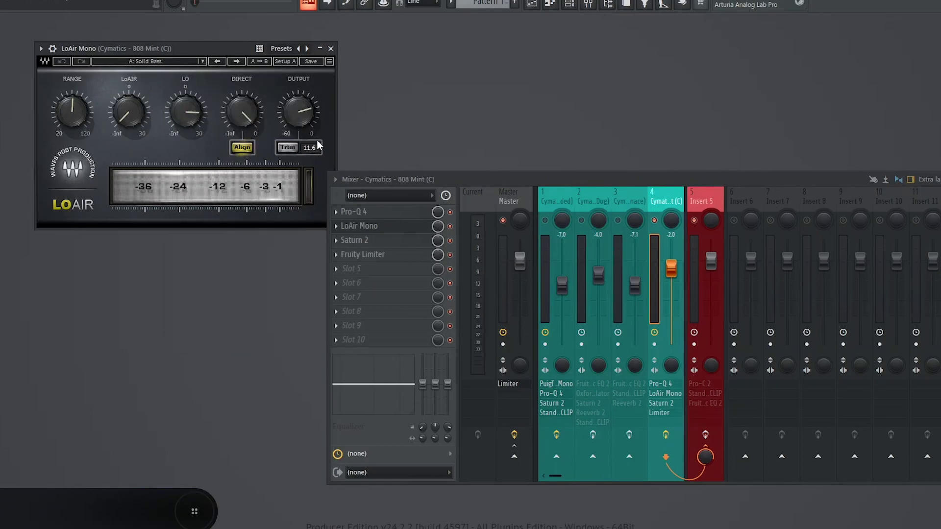
click(361, 240)
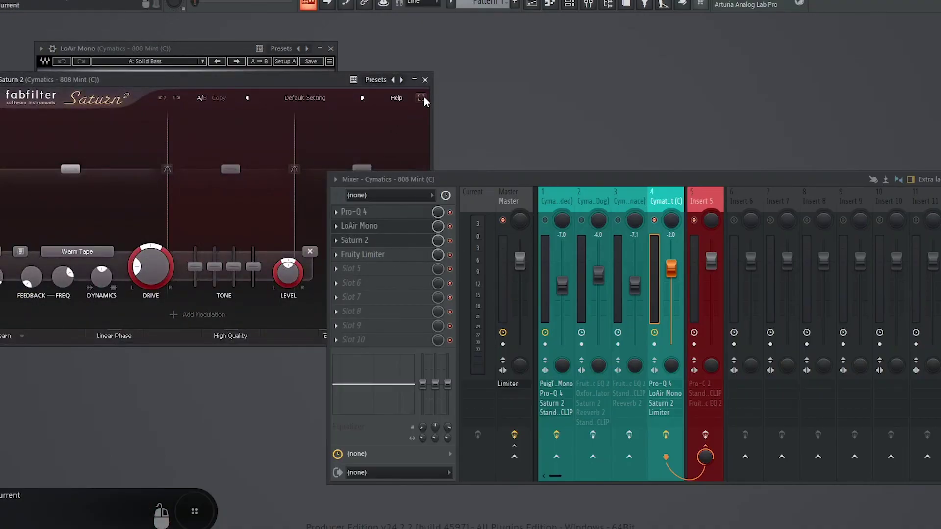
click(382, 255)
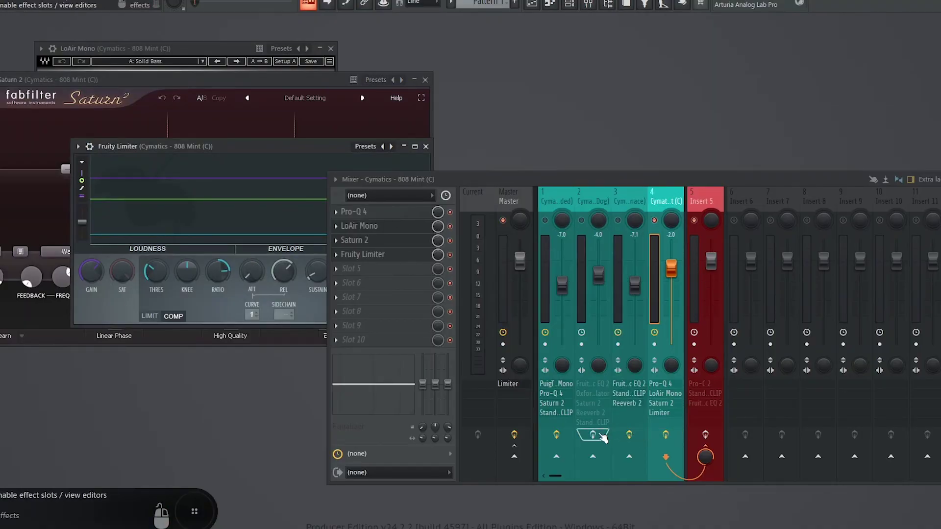
Unmute all tracks and enable the snare's effects, playing the full processed drums while closing Fruity Limiter and Saturn 2.
right_click(618, 220)
right_click(618, 220)
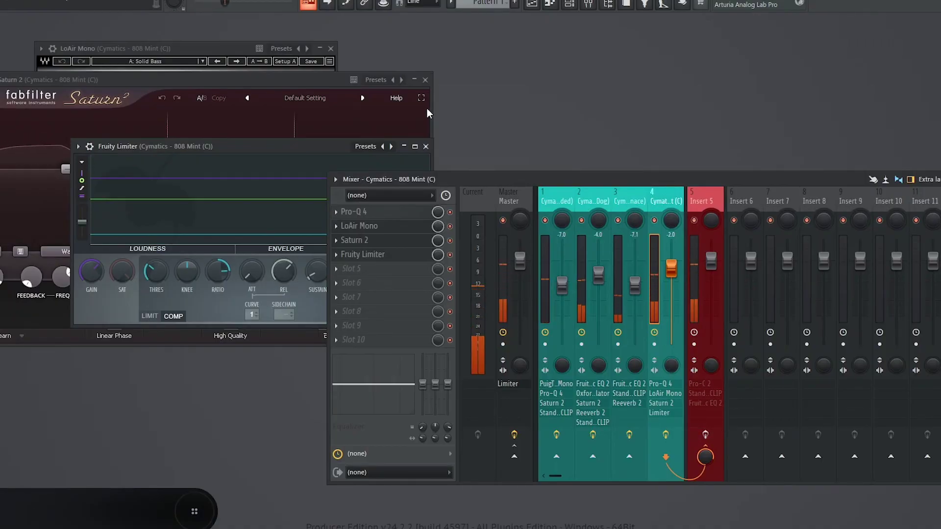
click(426, 146)
click(425, 80)
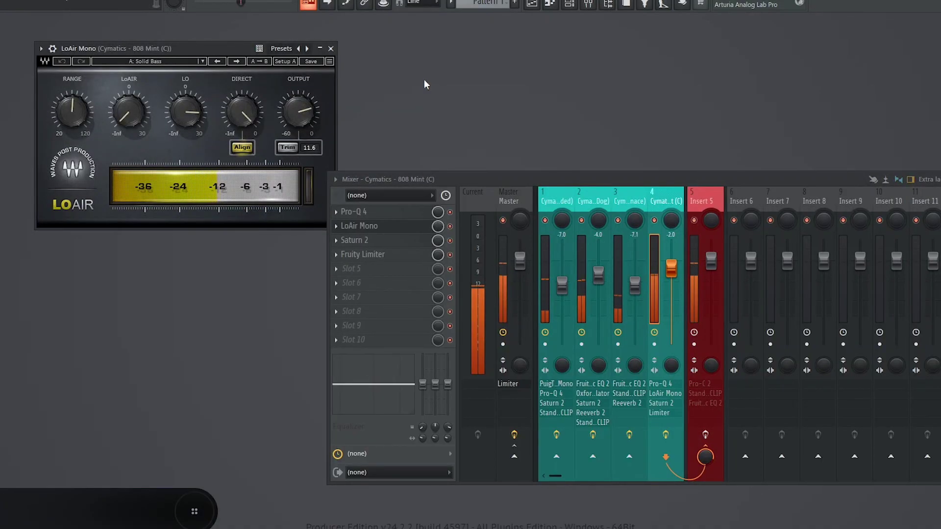
drag(219, 50, 195, 28)
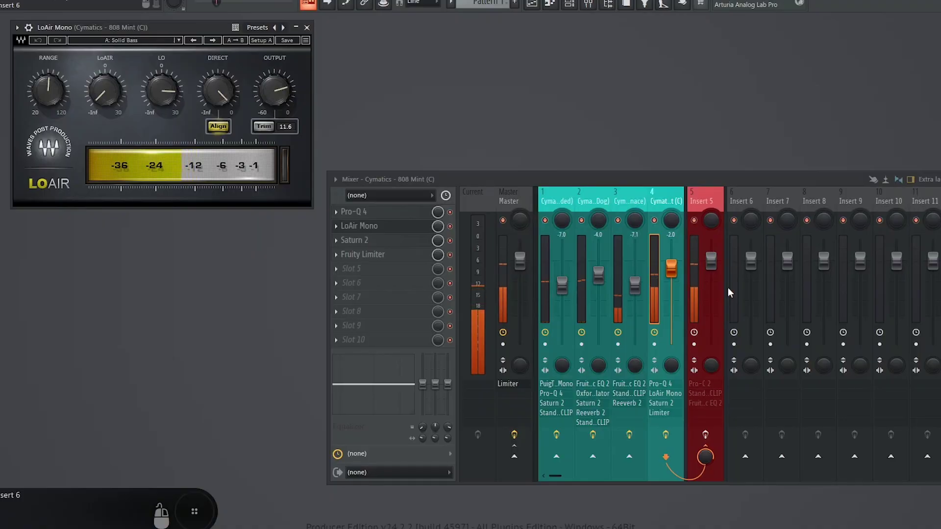
key(space)
Close LoAir Mono and place Fruity Parametric EQ 2 ahead of StandardCLIP on Insert 5.
click(702, 198)
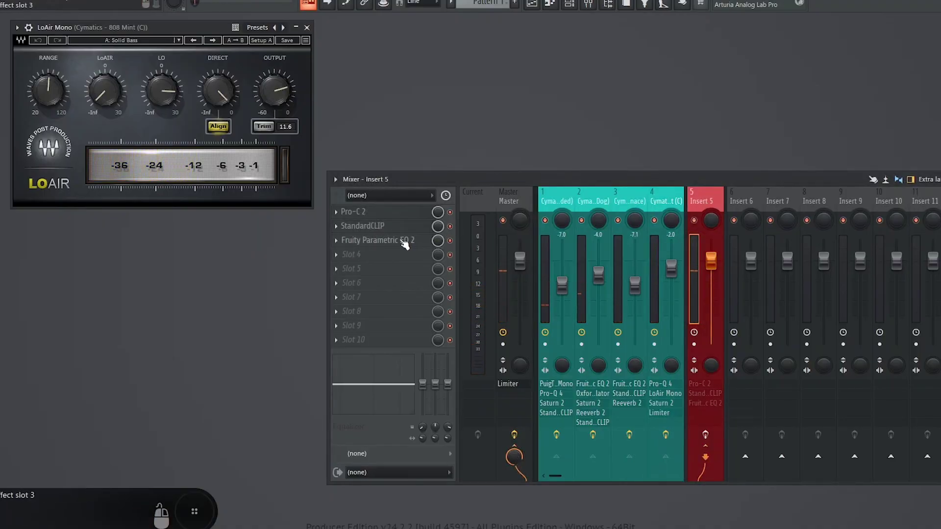
click(306, 27)
click(710, 198)
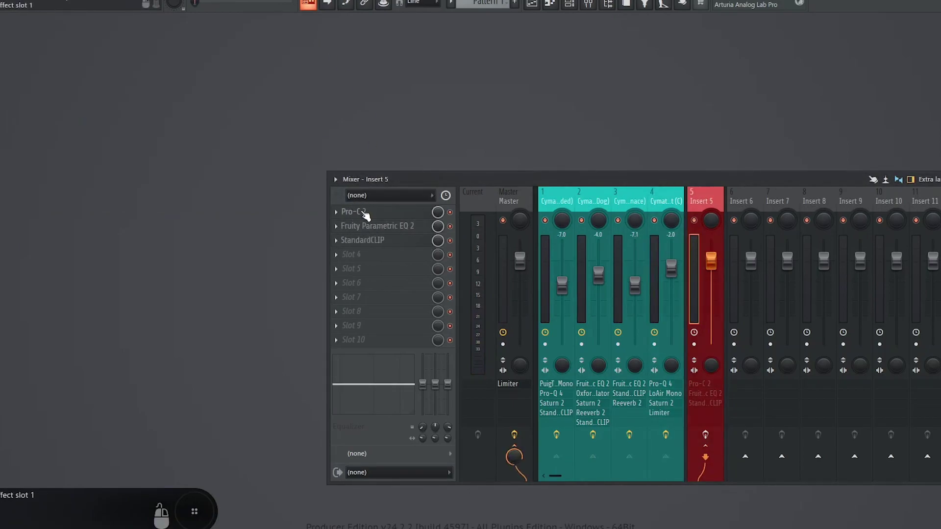
Open Insert 5's Pro-C 2 clear of the mixer and inspect its compression settings.
click(366, 213)
drag(266, 63, 269, 28)
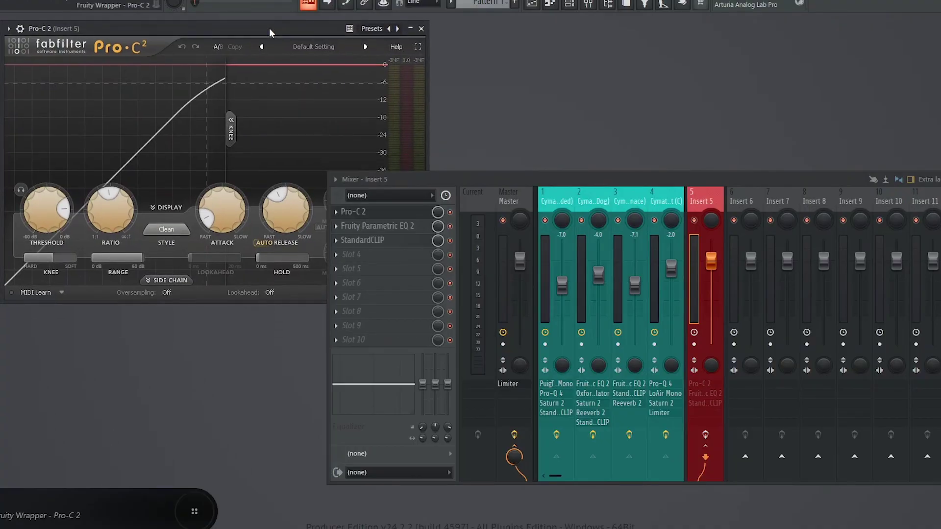
drag(468, 187, 482, 260)
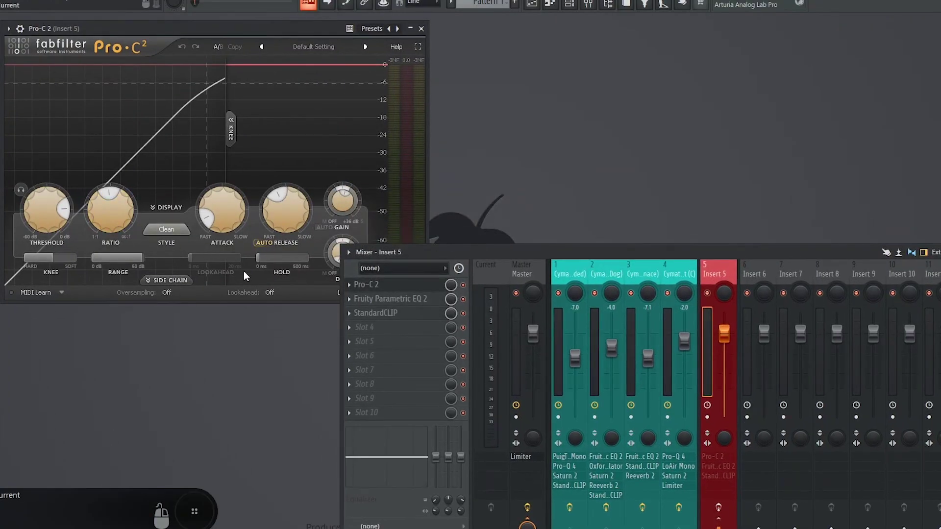
mouse_move(223, 229)
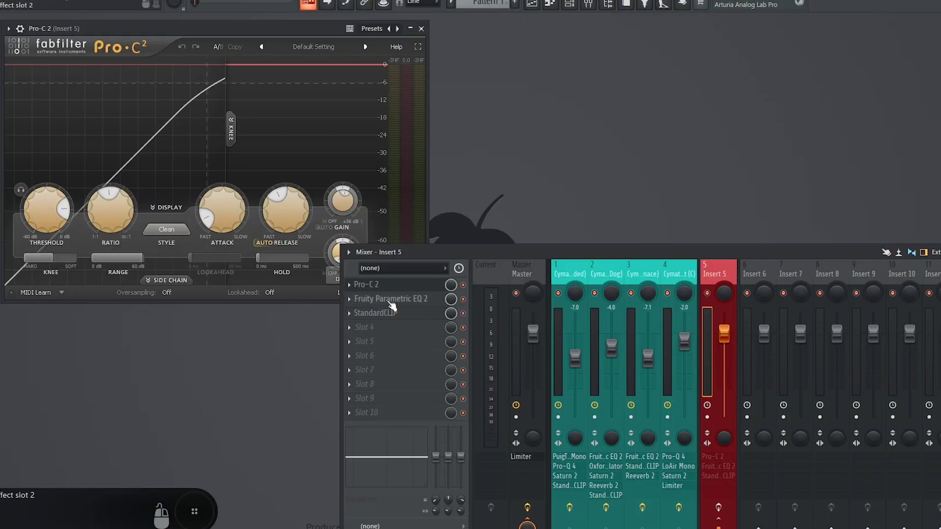
Review Insert 5's Fruity Parametric EQ 2 and StandardCLIP settings, closing all its plugin windows.
click(390, 300)
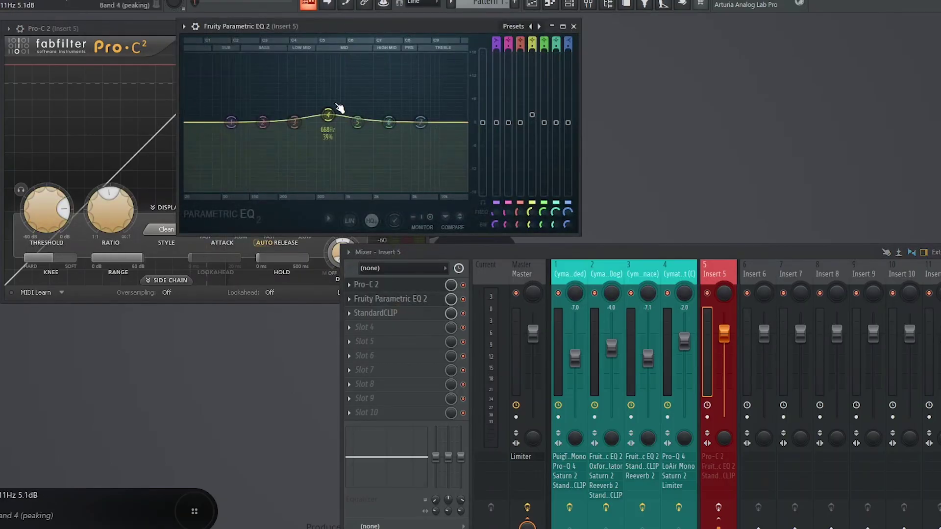
click(574, 26)
click(387, 312)
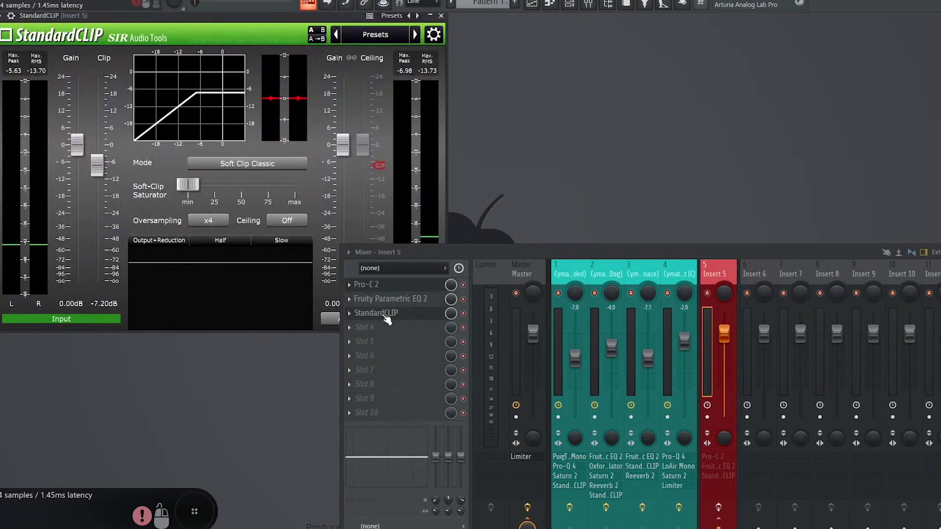
click(441, 15)
click(423, 28)
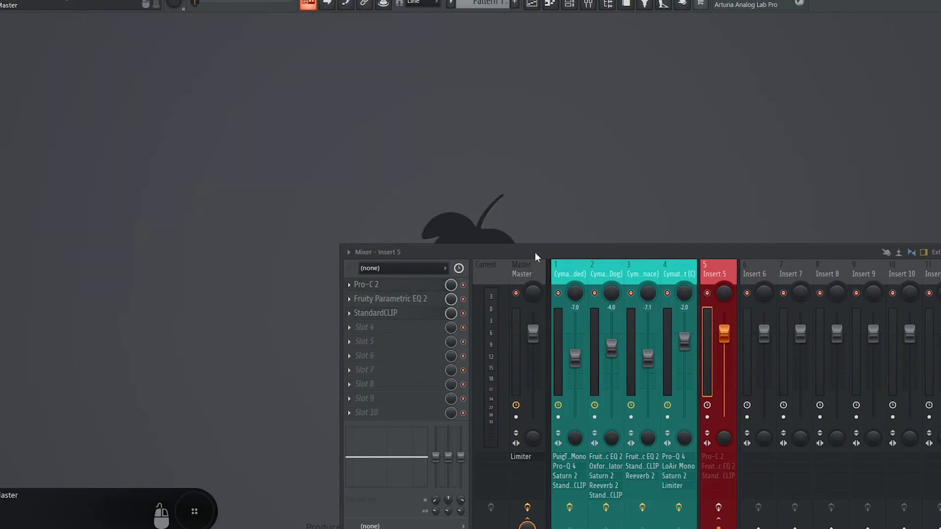
Bring the whole mixer into view and enable Insert 5's effects while the drums play.
drag(534, 252, 459, 98)
click(645, 354)
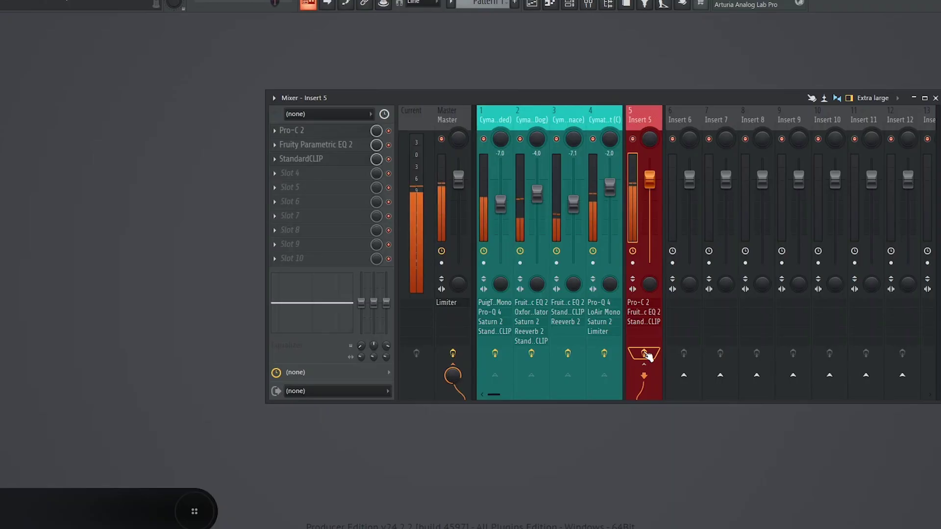
On the Master track, move Fruity Limiter to slot 3 and load Pro-C 2 into slot 1.
click(447, 113)
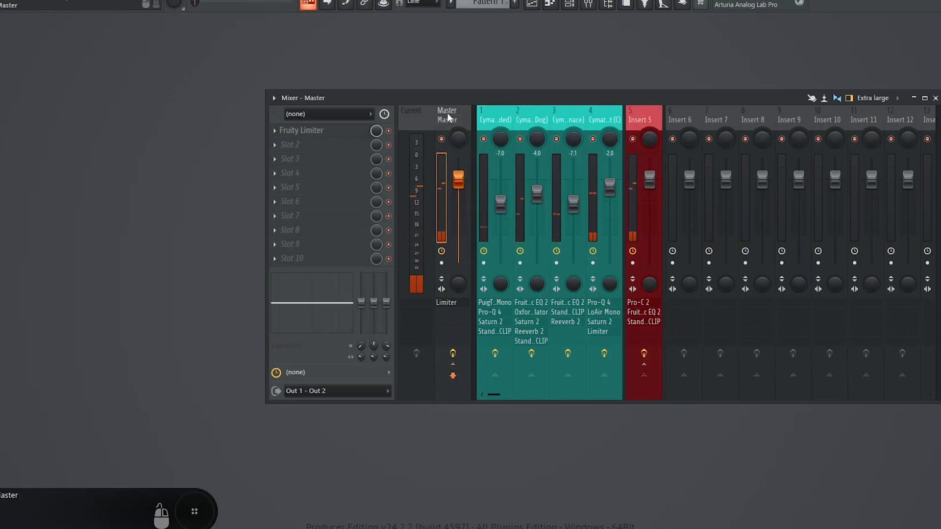
drag(313, 131, 325, 159)
click(273, 130)
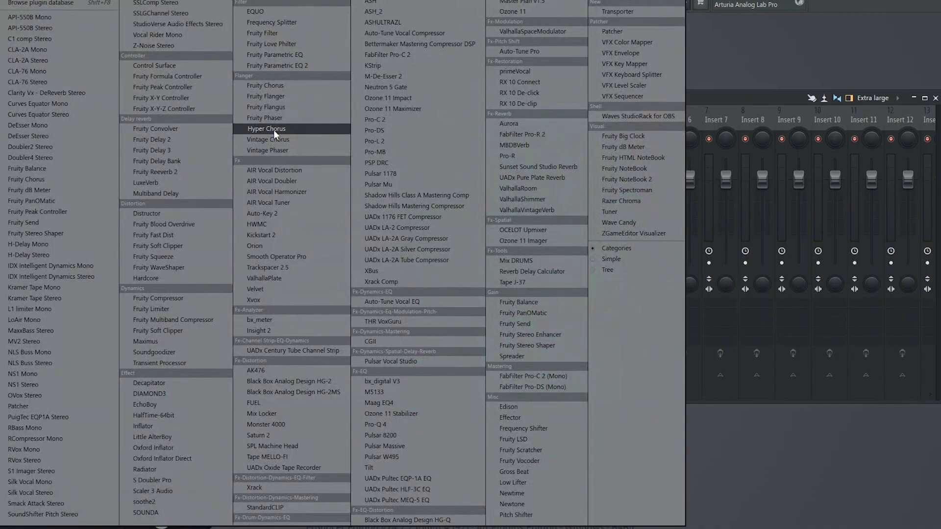
click(386, 119)
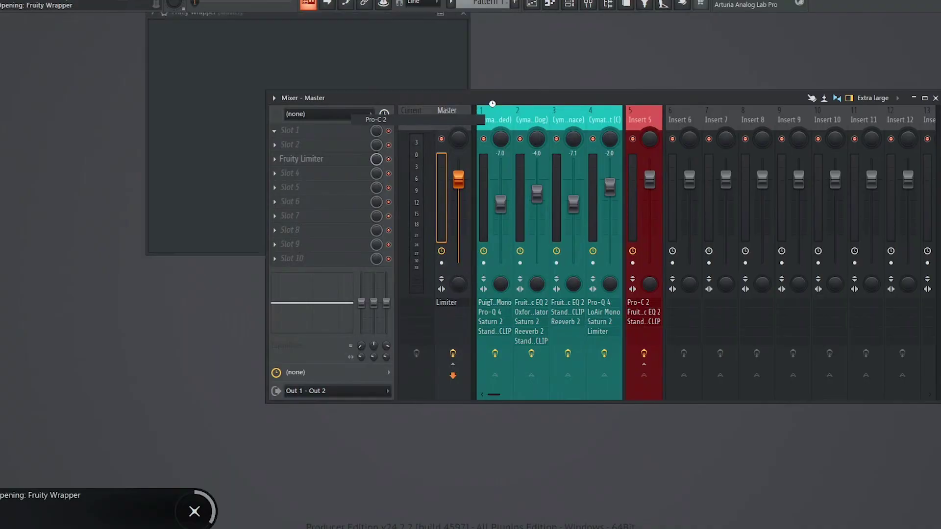
Arrange the mixer clear of the Master's Pro-C 2 and show the compressor's side-chain section.
drag(485, 97, 501, 215)
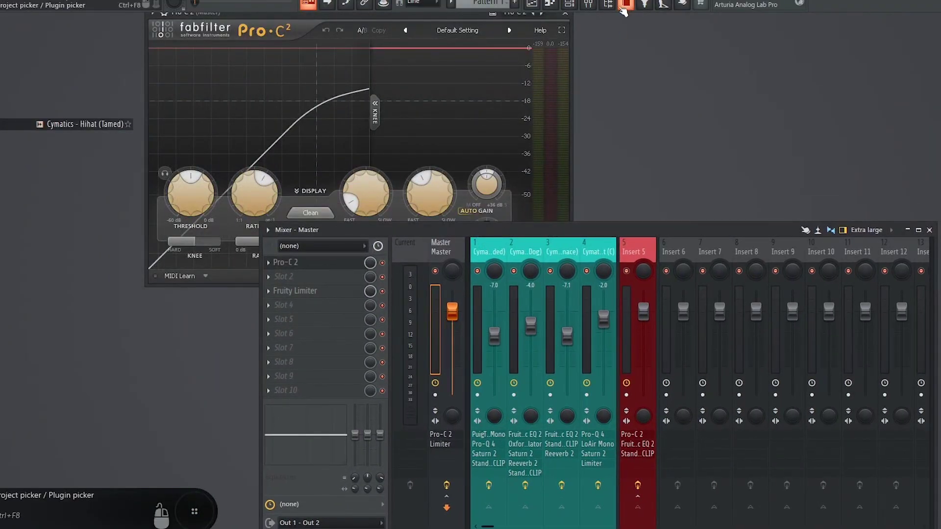
click(608, 5)
click(608, 5)
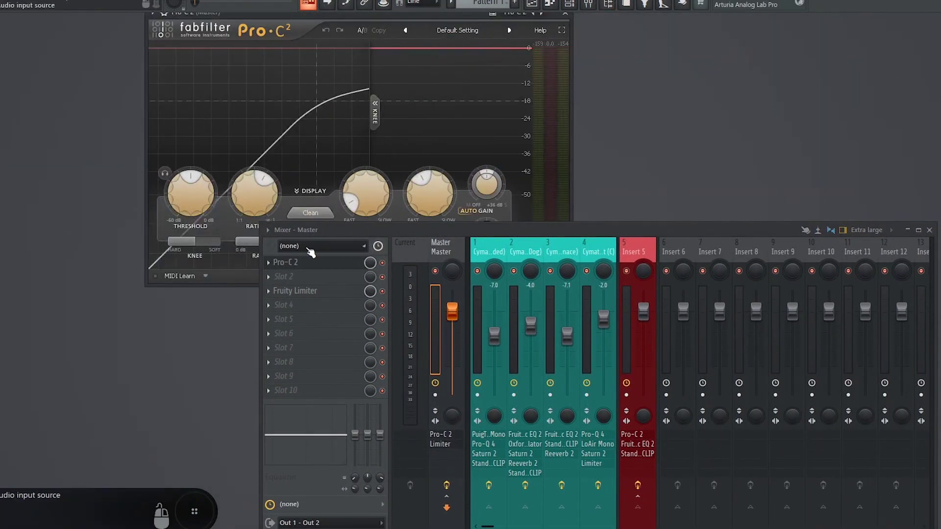
drag(343, 229, 548, 307)
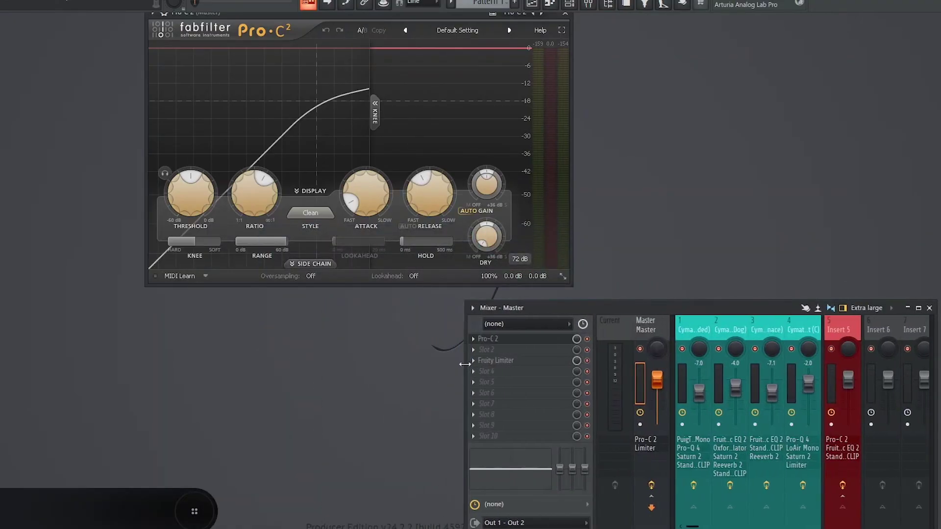
click(310, 264)
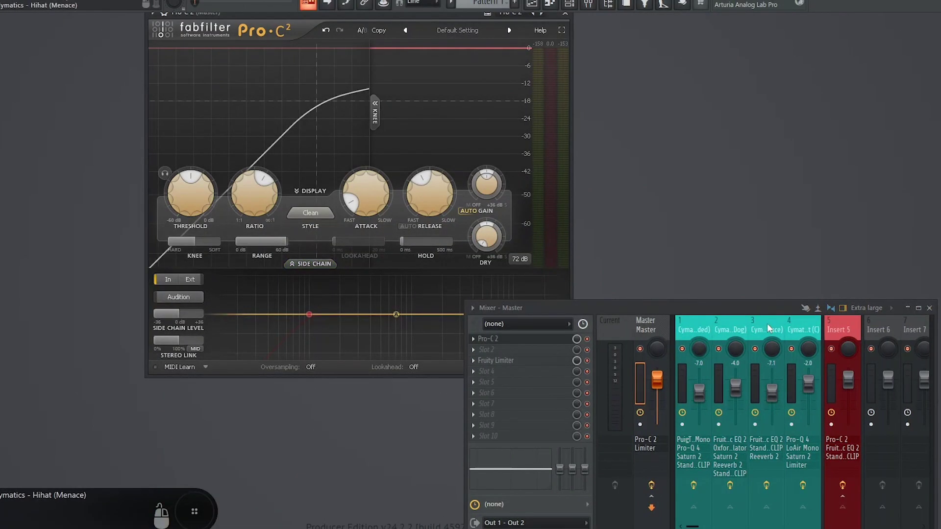